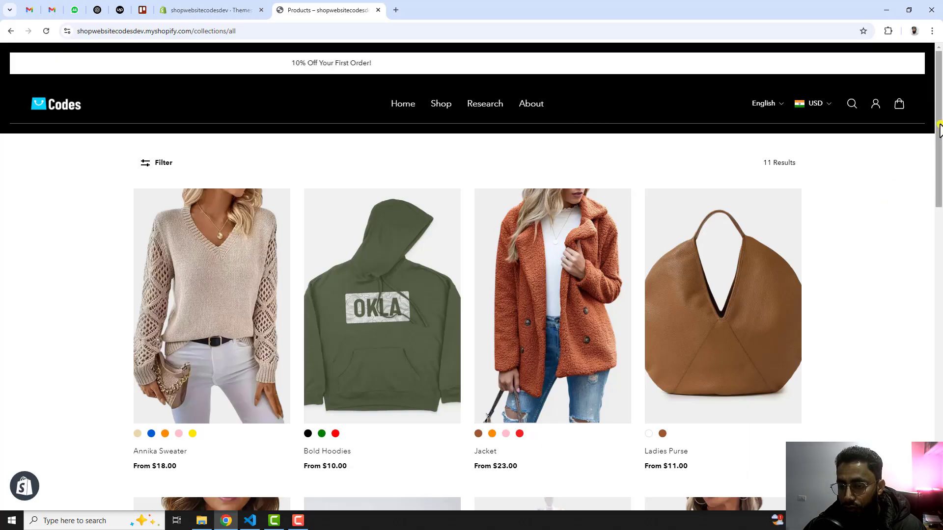
Step: Open the code editor for the current Aurora theme and collapse its layout and templates folders
{"action": "mouse_move", "coordinate": [939, 129]}
{"action": "left_mouse_down"}
{"action": "mouse_move", "coordinate": [936, 298]}
{"action": "mouse_move", "coordinate": [930, 119]}
{"action": "left_mouse_up"}
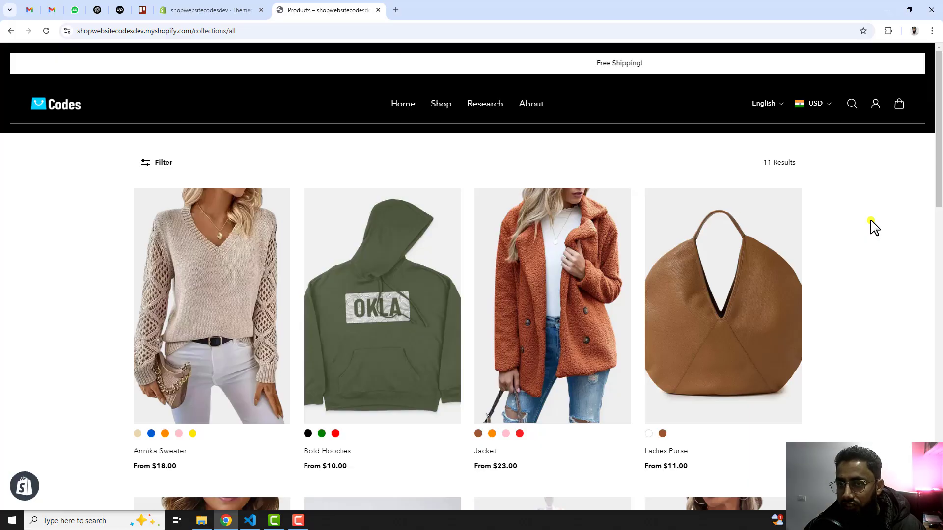
{"action": "left_click", "coordinate": [220, 15]}
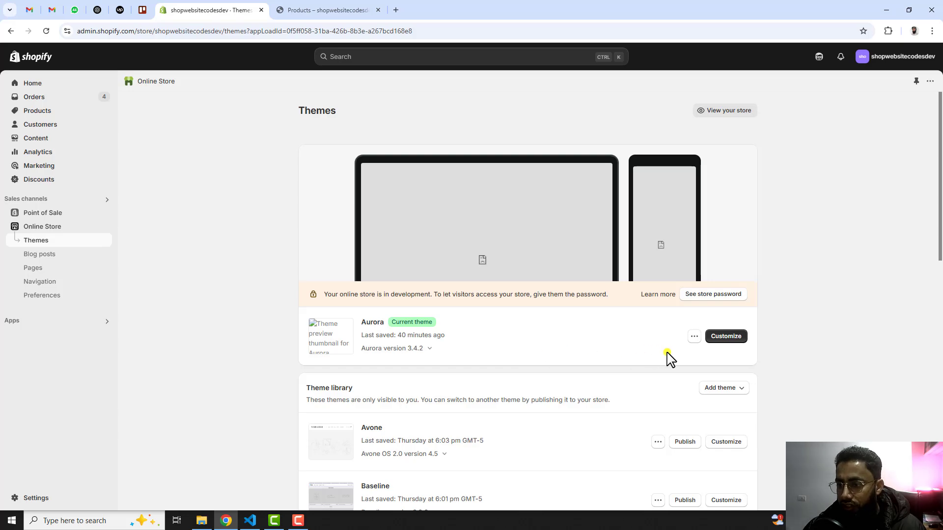
{"action": "left_click", "coordinate": [694, 337]}
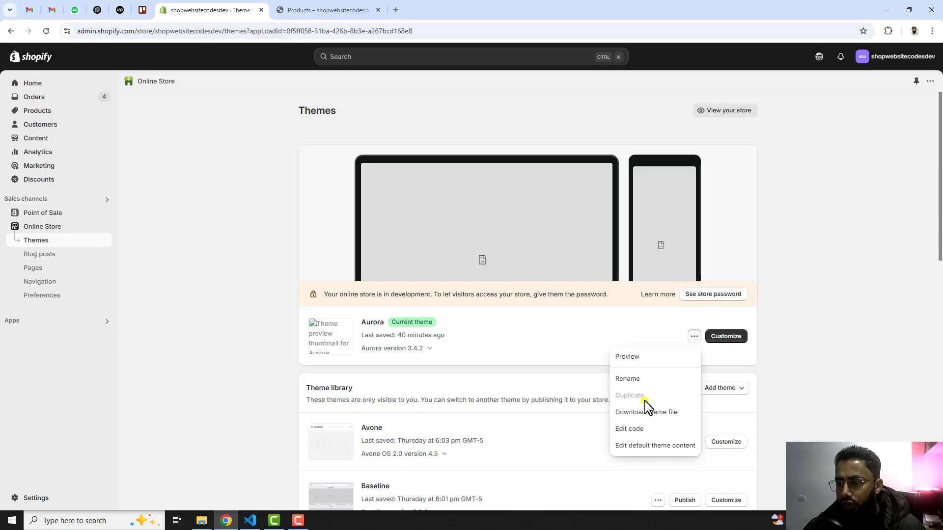
{"action": "left_click", "coordinate": [576, 339]}
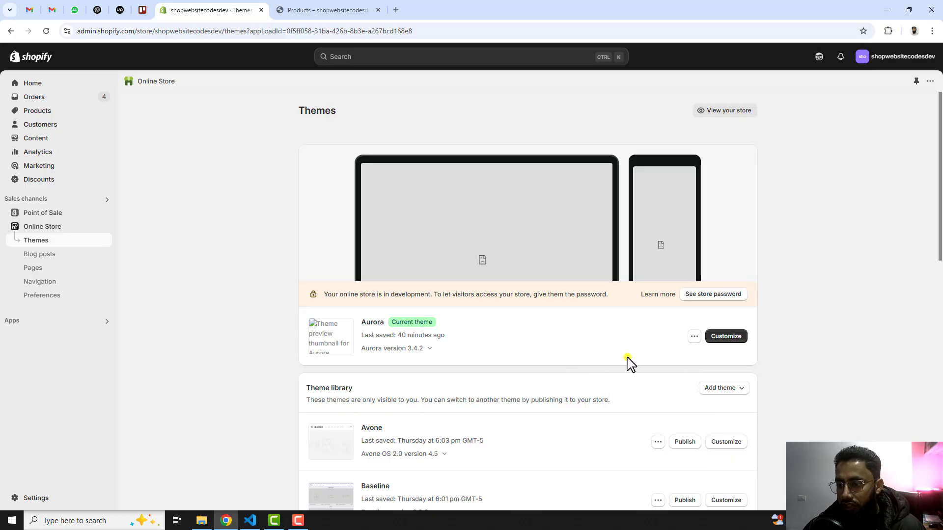
{"action": "left_click", "coordinate": [693, 337]}
{"action": "left_click", "coordinate": [631, 429]}
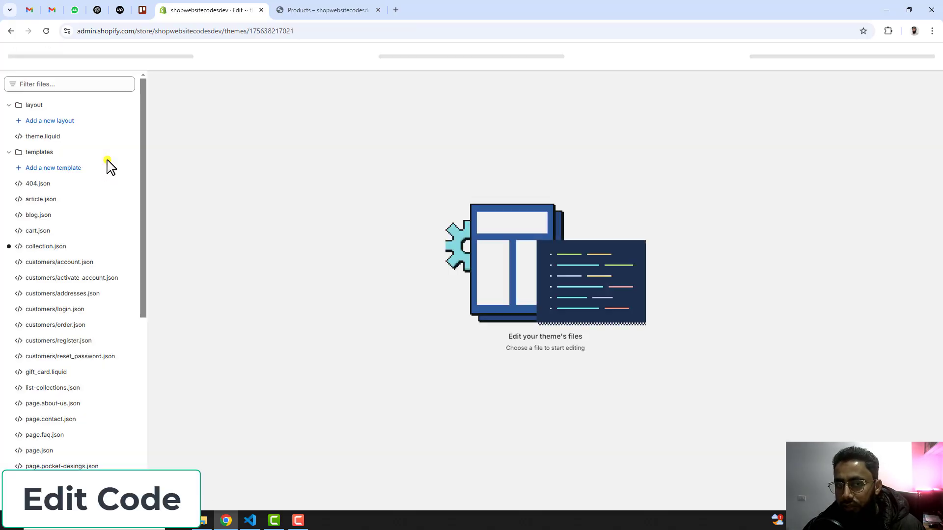
{"action": "left_click", "coordinate": [40, 108]}
{"action": "left_click", "coordinate": [35, 121]}
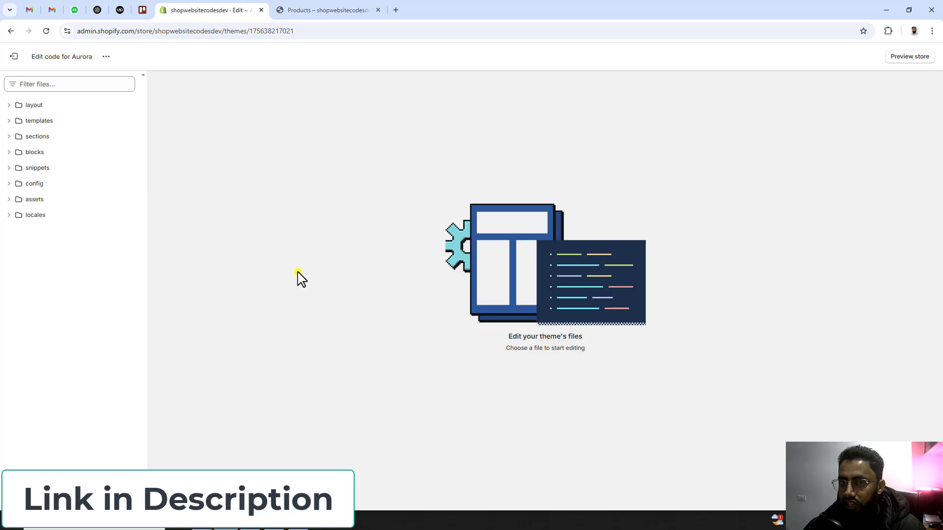
Step: Switch to File Explorer, open document.txt from the 3.4.2 folder in Visual Studio Code, and enlarge its text
{"action": "left_click", "coordinate": [203, 521]}
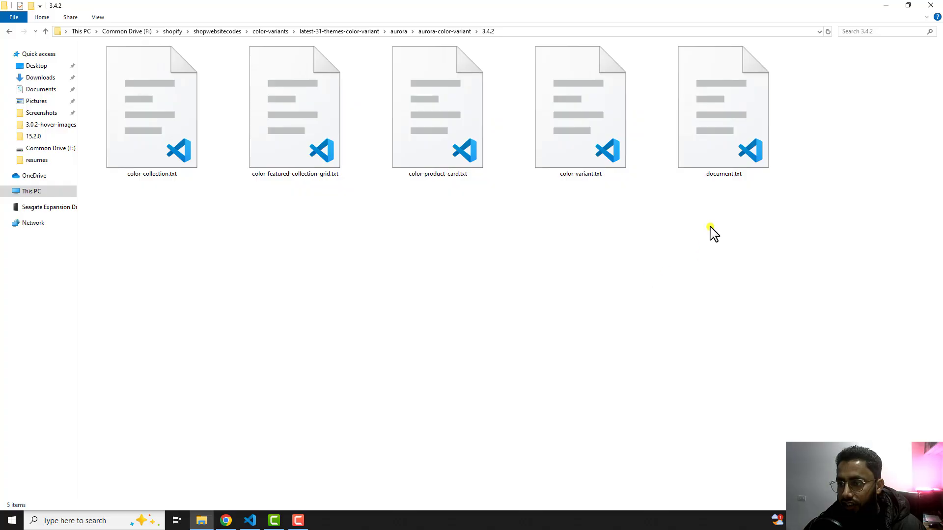
{"action": "left_click", "coordinate": [723, 148]}
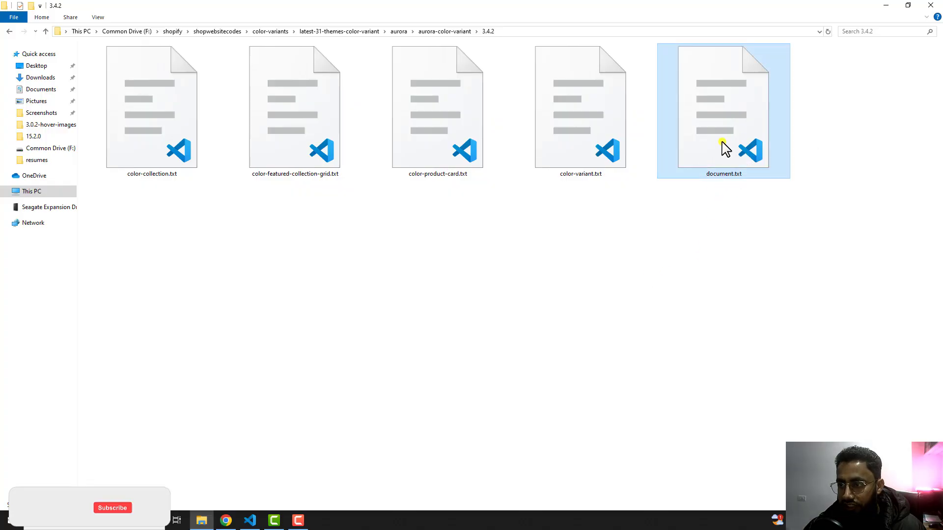
{"action": "double_click", "coordinate": [725, 148]}
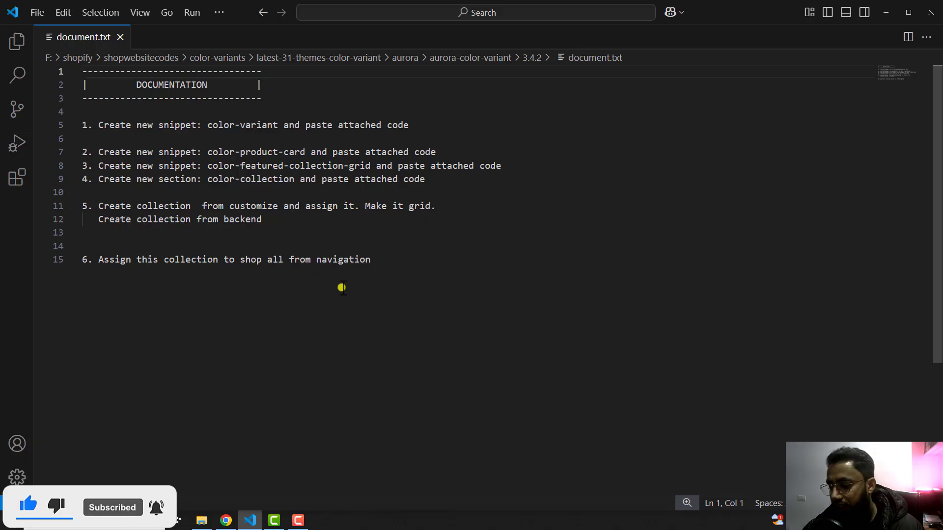
{"action": "key", "text": "ctrl+equal"}
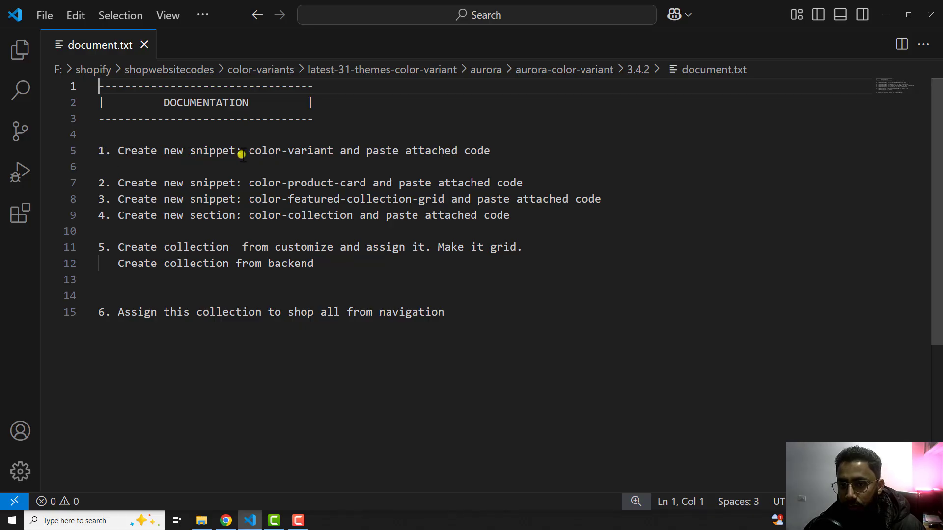
Step: Copy the name color-variant from the documentation and create a theme snippet with that name in the Shopify code editor
{"action": "left_click_drag", "start_coordinate": [249, 150], "coordinate": [334, 150]}
{"action": "key", "text": "ctrl+c"}
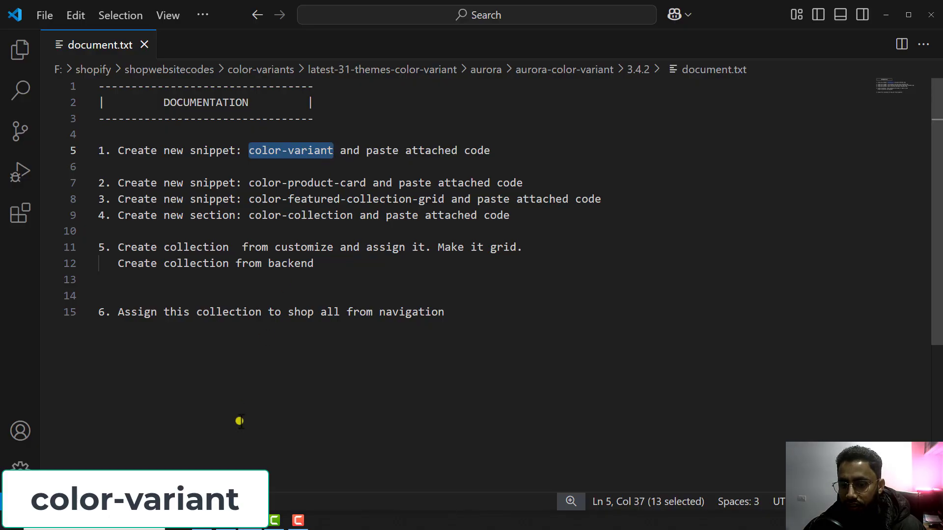
{"action": "left_click", "coordinate": [226, 521]}
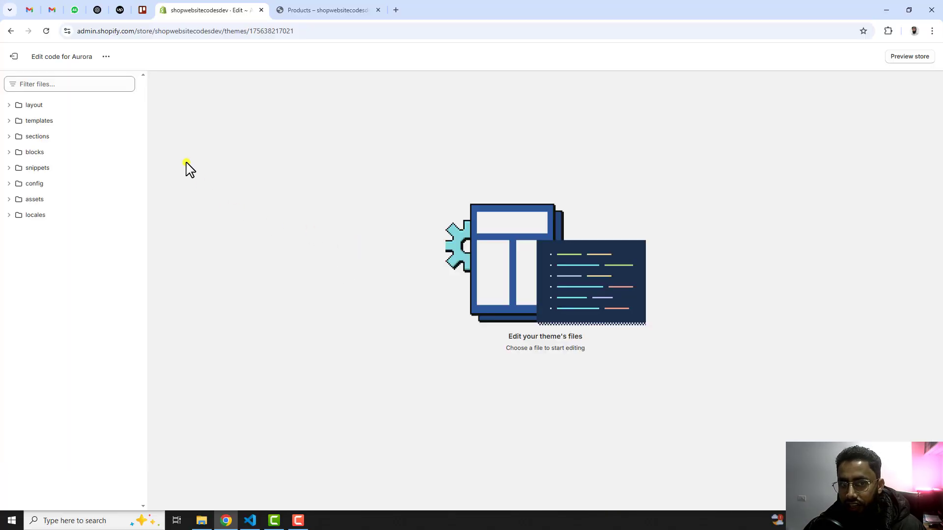
{"action": "left_click", "coordinate": [47, 172]}
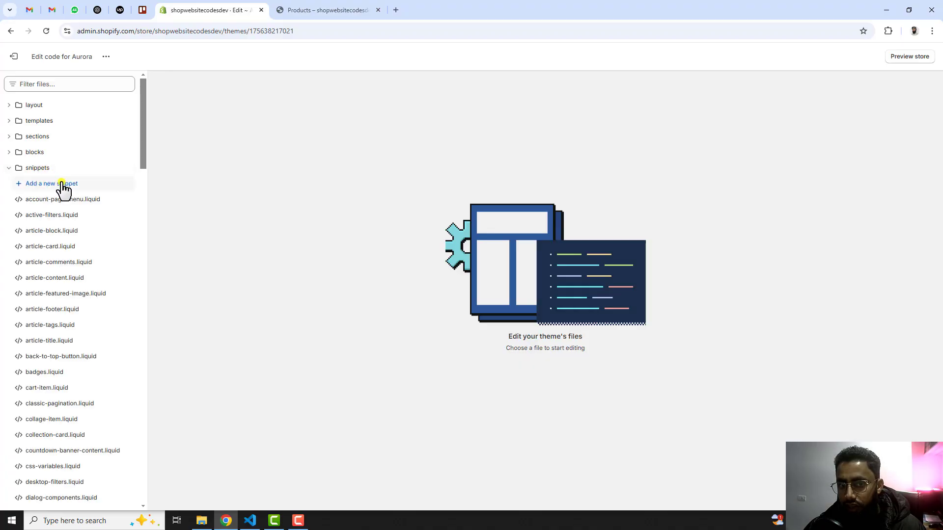
{"action": "left_click", "coordinate": [63, 184]}
{"action": "left_click", "coordinate": [391, 278]}
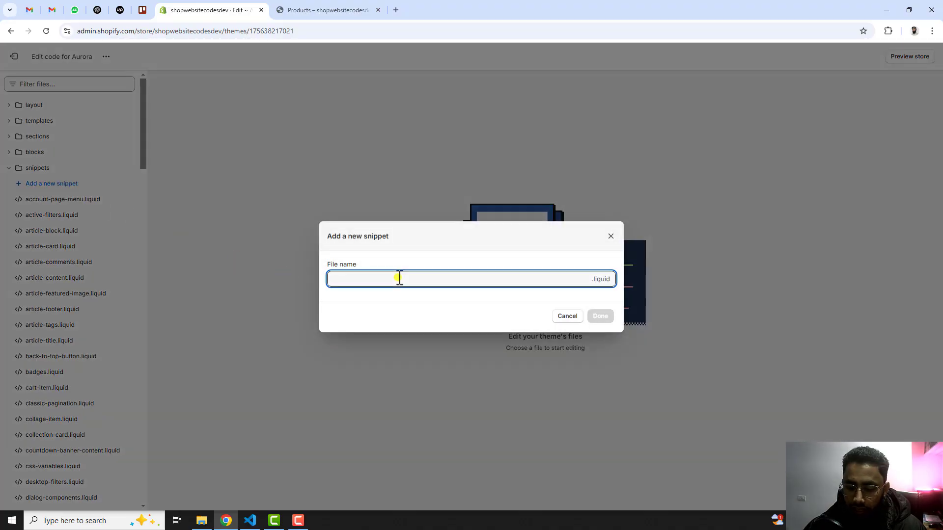
{"action": "key", "text": "ctrl+v"}
{"action": "left_click", "coordinate": [601, 316]}
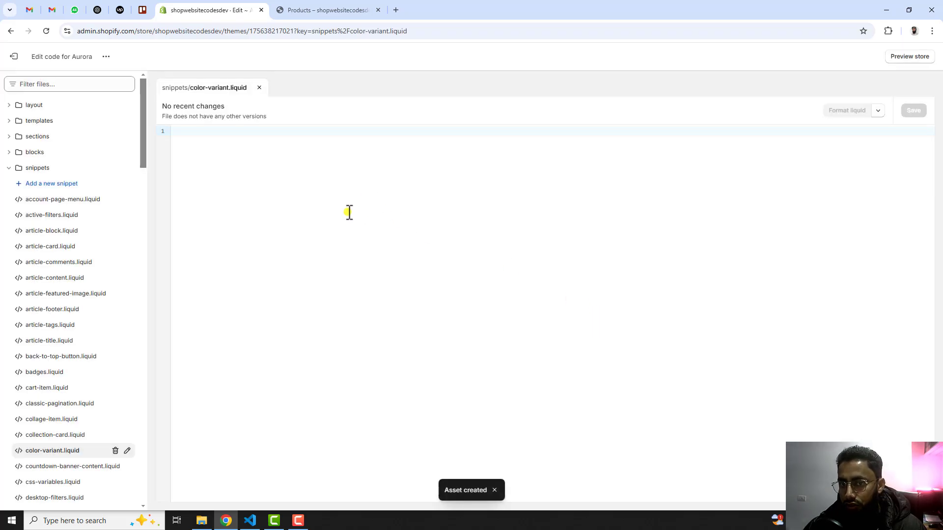
Step: Copy the name color-product-card from the documentation in Visual Studio Code and create a Shopify theme snippet with that name
{"action": "left_click", "coordinate": [249, 519]}
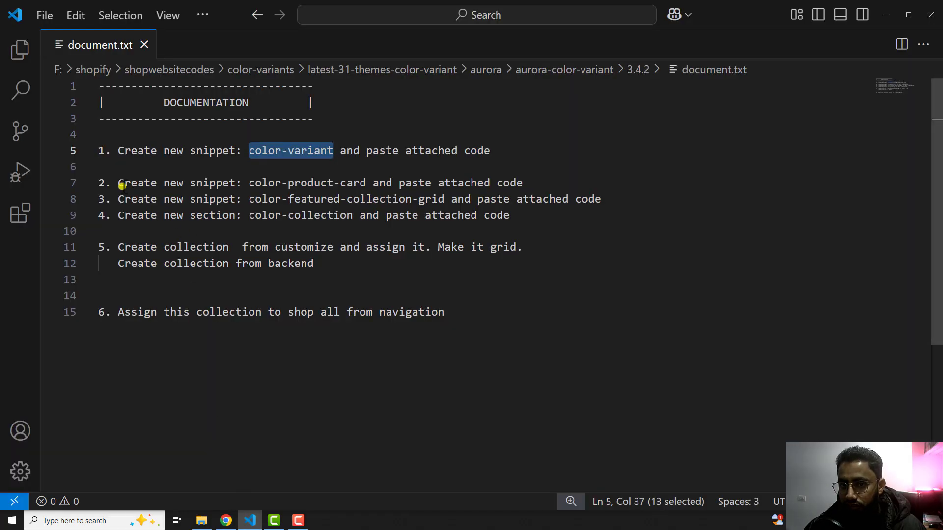
{"action": "left_click_drag", "start_coordinate": [249, 183], "coordinate": [364, 183]}
{"action": "key", "text": "ctrl+c"}
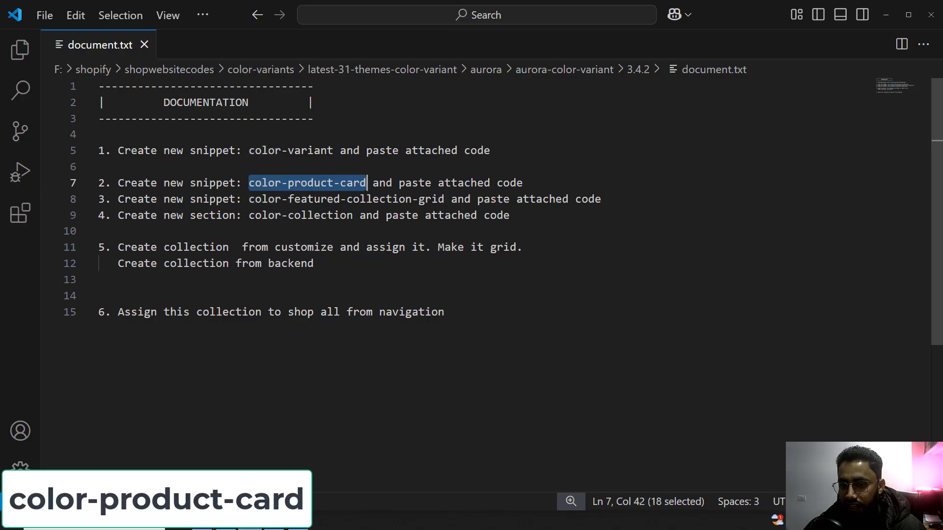
{"action": "key", "text": "alt+Tab"}
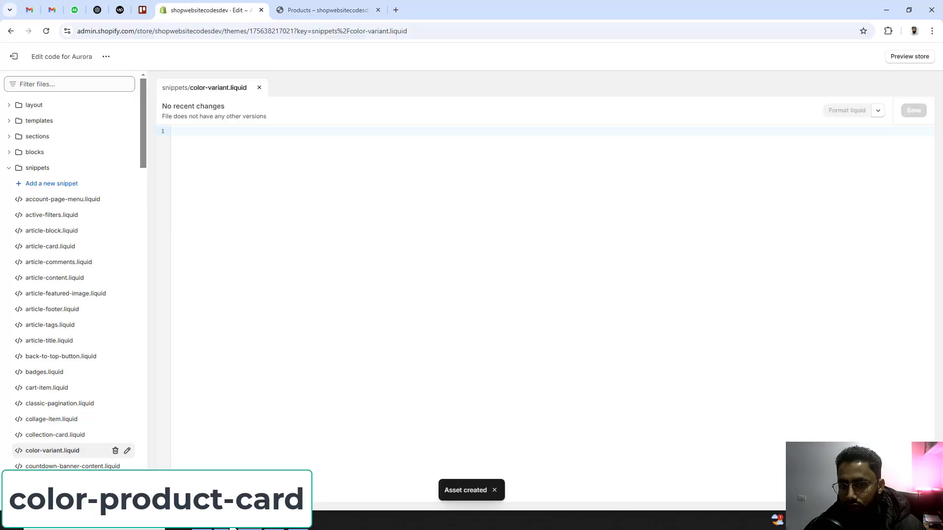
{"action": "left_click", "coordinate": [55, 184]}
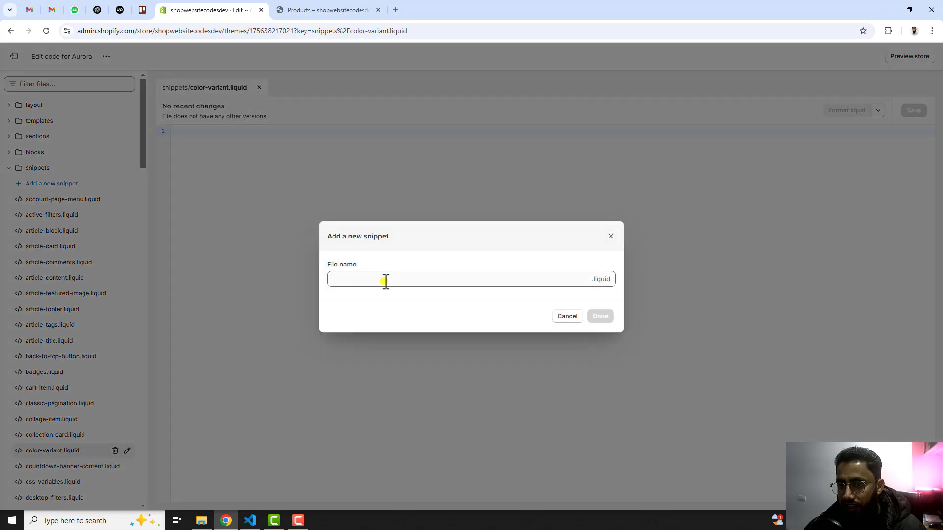
{"action": "left_click", "coordinate": [385, 280]}
{"action": "key", "text": "ctrl+v"}
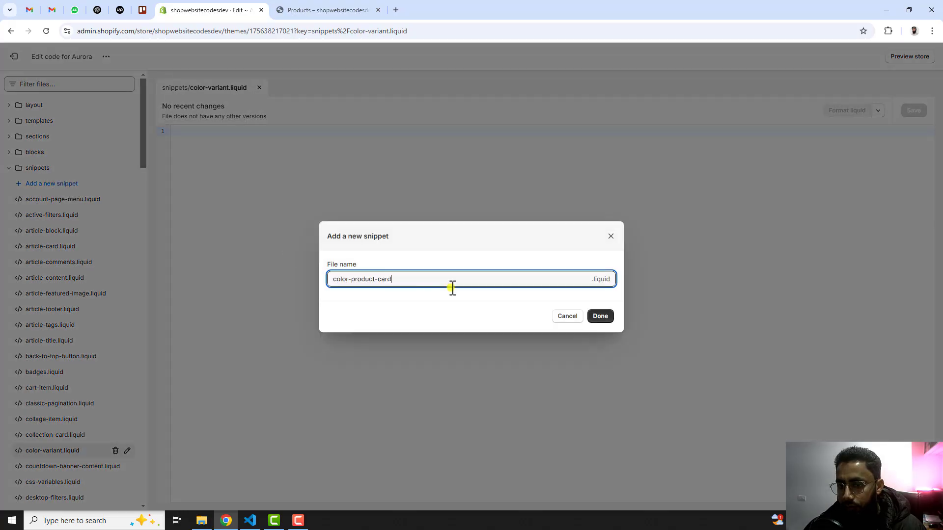
{"action": "left_click", "coordinate": [601, 317]}
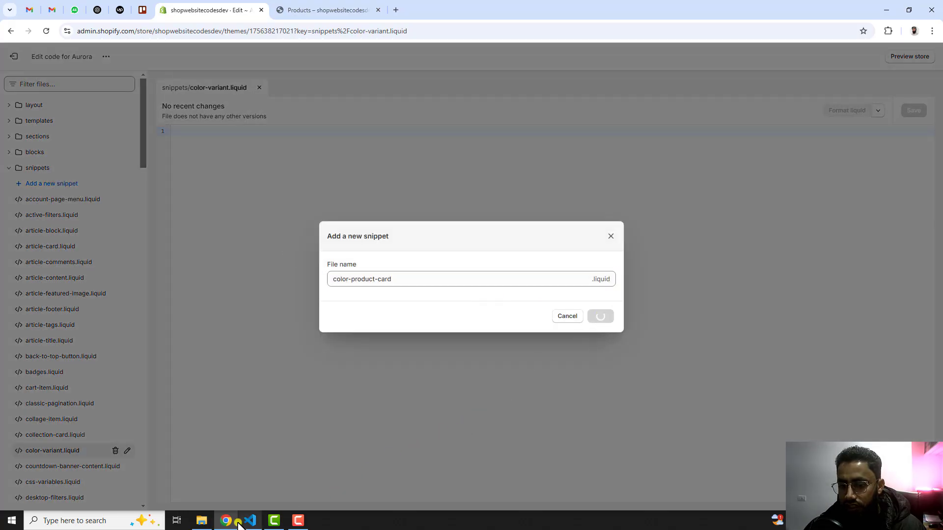
Step: Copy the name color-featured-collection-grid from the documentation in Visual Studio Code and create a Shopify theme snippet with that name
{"action": "mouse_move", "coordinate": [251, 523]}
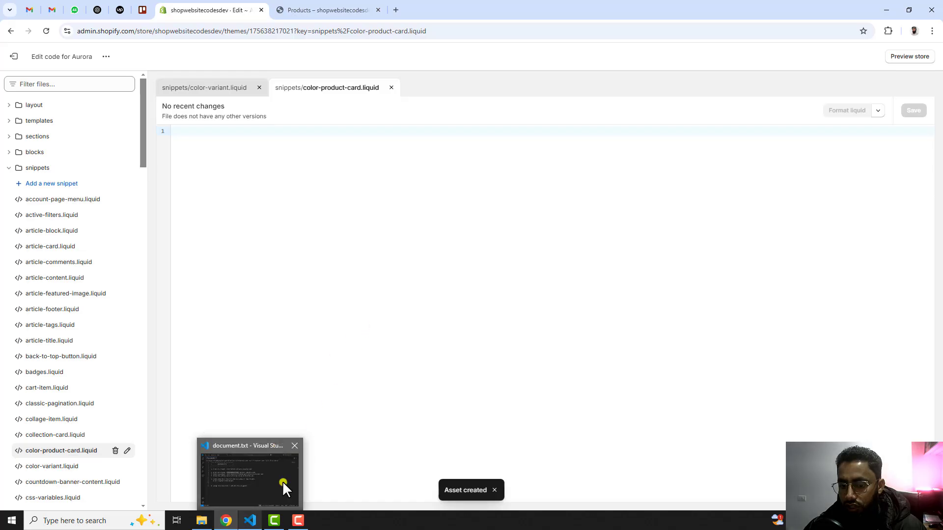
{"action": "left_click", "coordinate": [256, 524]}
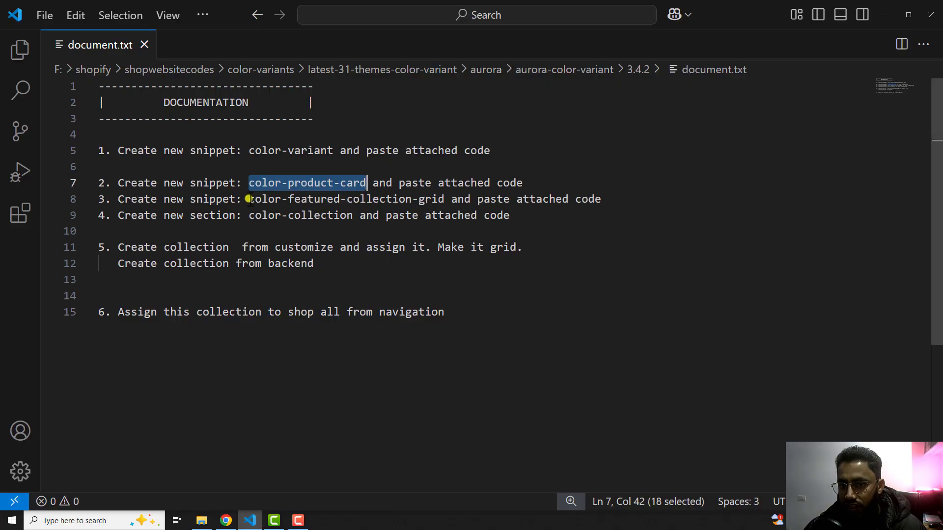
{"action": "left_click_drag", "start_coordinate": [248, 199], "coordinate": [443, 200]}
{"action": "key", "text": "ctrl+c"}
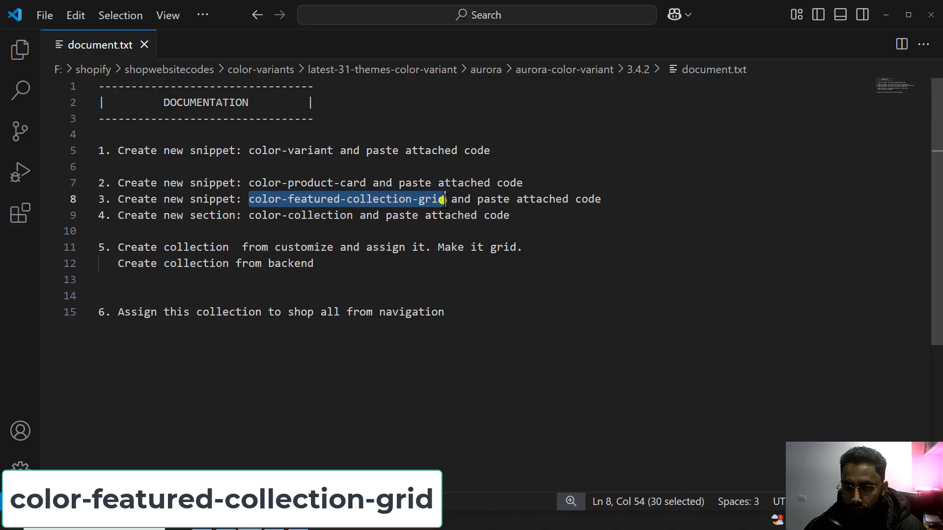
{"action": "left_click", "coordinate": [226, 521]}
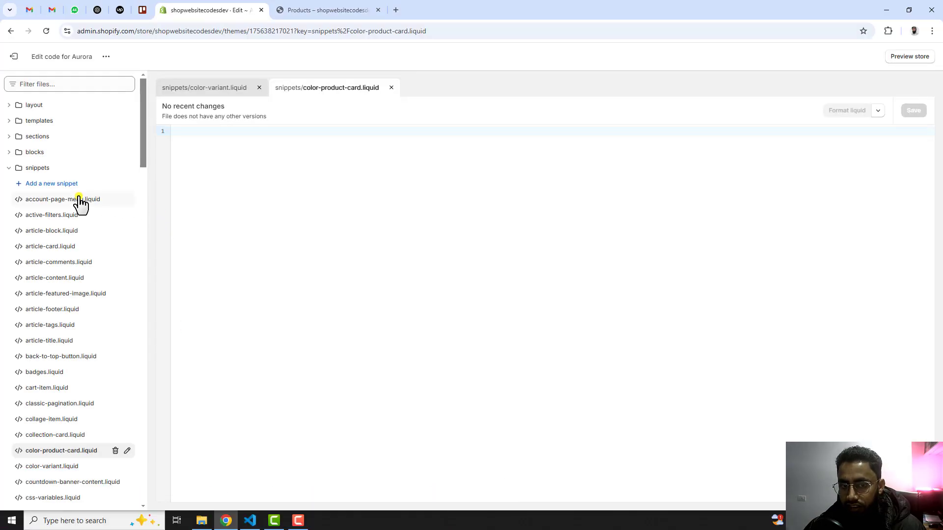
{"action": "left_click", "coordinate": [64, 184]}
{"action": "left_click", "coordinate": [339, 279]}
{"action": "key", "text": "ctrl+v"}
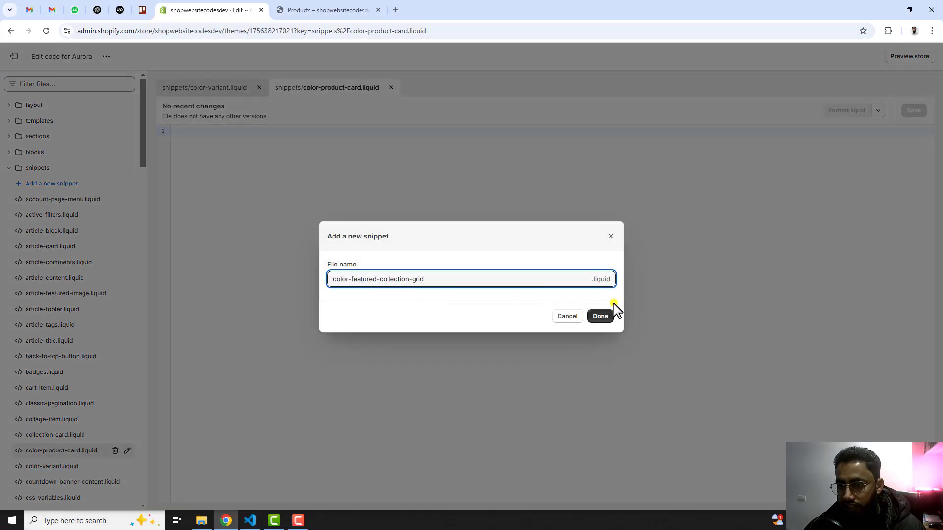
{"action": "left_click", "coordinate": [598, 316]}
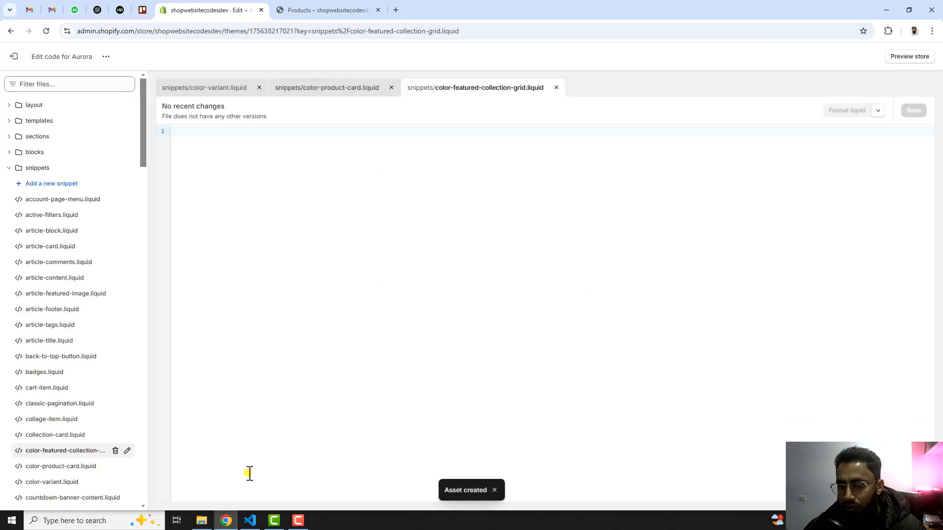
Step: Copy the name color-collection from the documentation in Visual Studio Code and create a liquid section with that name in the Shopify theme
{"action": "left_click", "coordinate": [250, 521]}
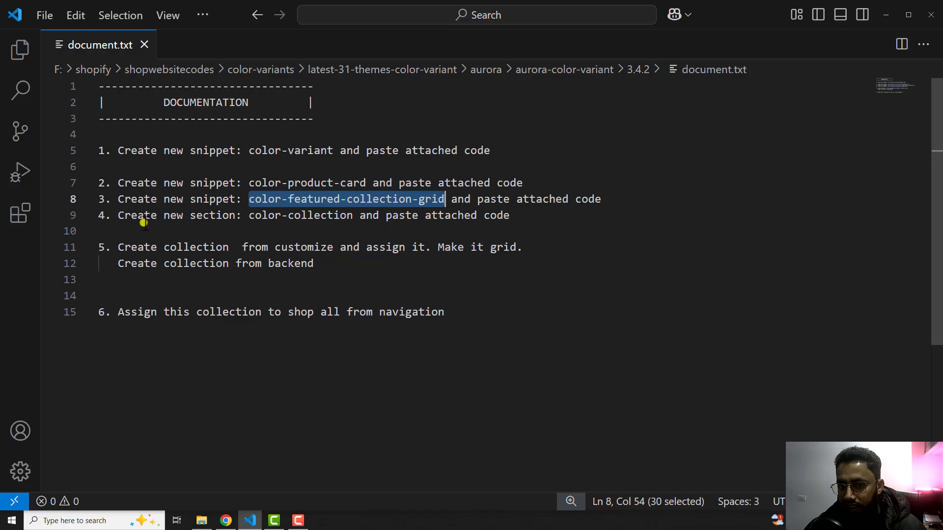
{"action": "double_click", "coordinate": [197, 216]}
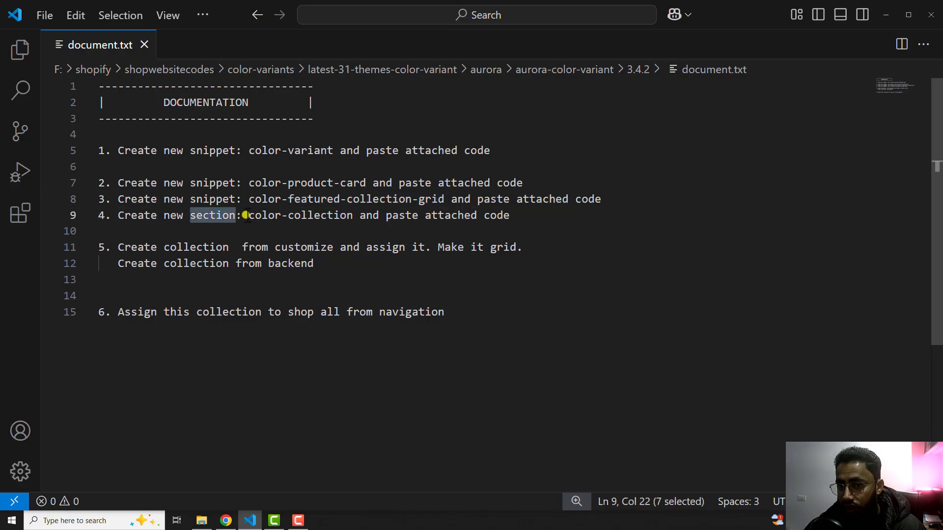
{"action": "left_click_drag", "start_coordinate": [247, 216], "coordinate": [355, 216]}
{"action": "key", "text": "ctrl+c"}
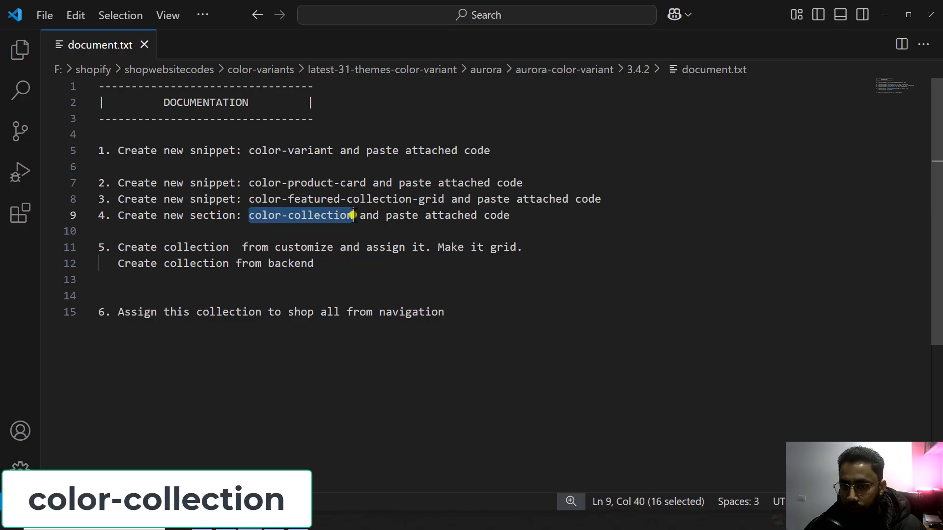
{"action": "key", "text": "alt+Tab"}
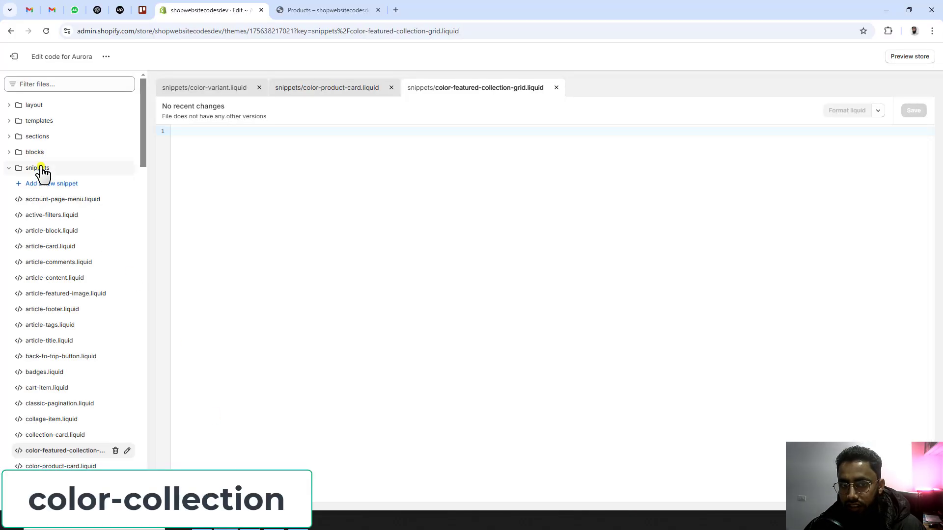
{"action": "left_click", "coordinate": [43, 138]}
{"action": "left_click", "coordinate": [53, 154]}
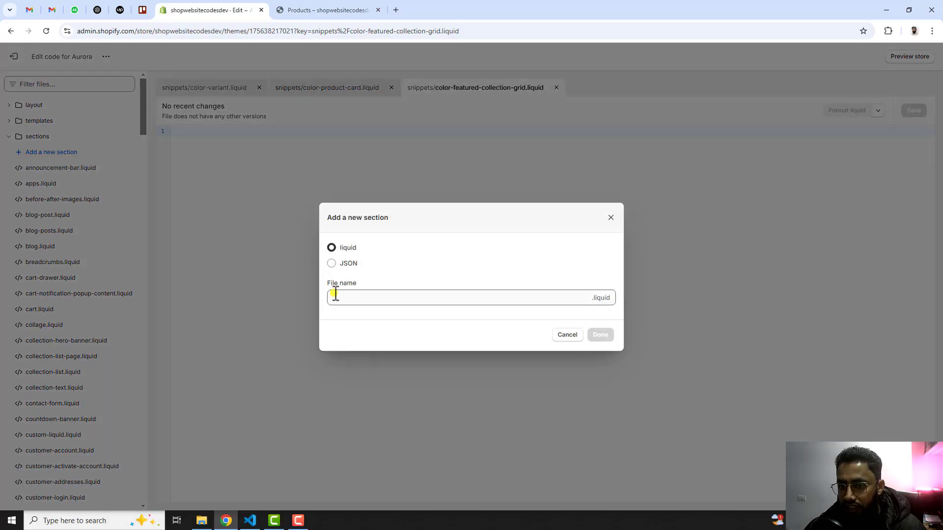
{"action": "left_click", "coordinate": [366, 294]}
{"action": "key", "text": "ctrl+v"}
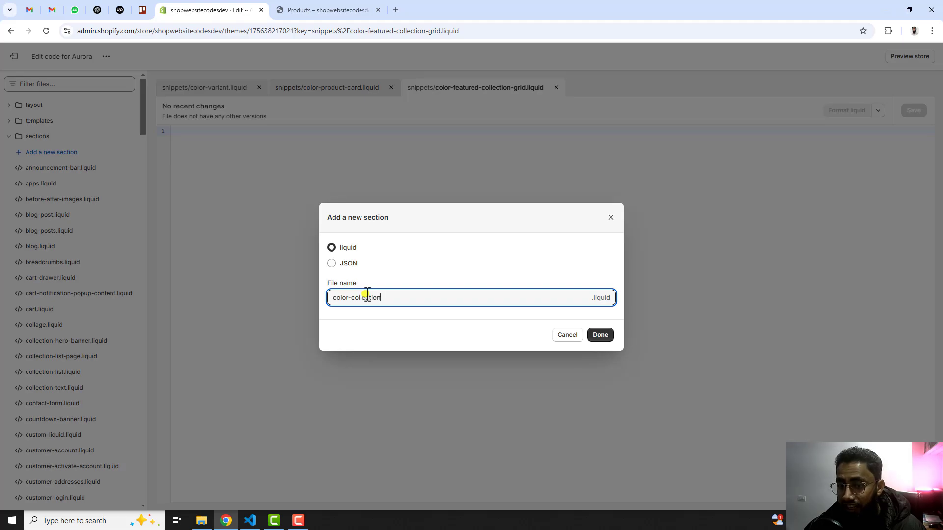
{"action": "left_click", "coordinate": [609, 336]}
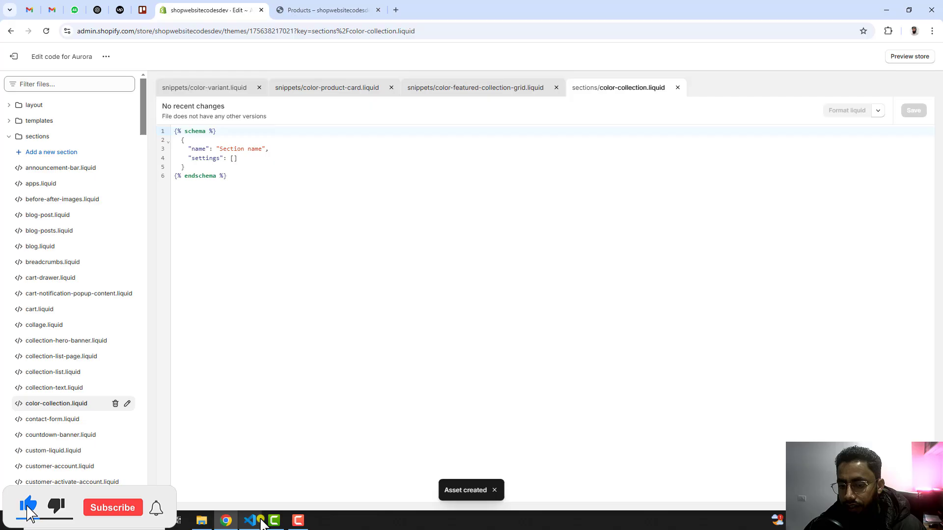
Step: Copy all code from color-variant.txt in the File Explorer folder 3.4.2 into Shopify's color-variant snippet, save it and close the file
{"action": "left_click", "coordinate": [259, 520]}
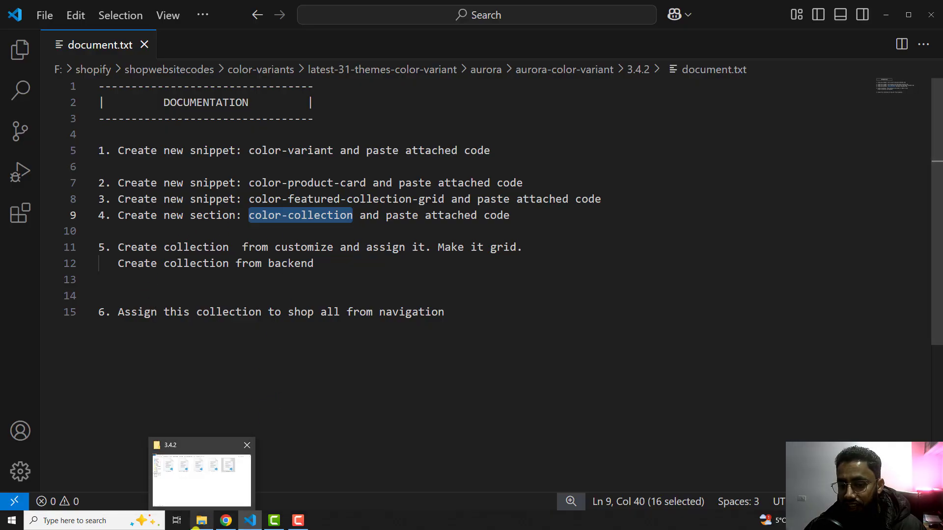
{"action": "left_click", "coordinate": [199, 524]}
{"action": "left_click_drag", "start_coordinate": [567, 195], "coordinate": [203, 101]}
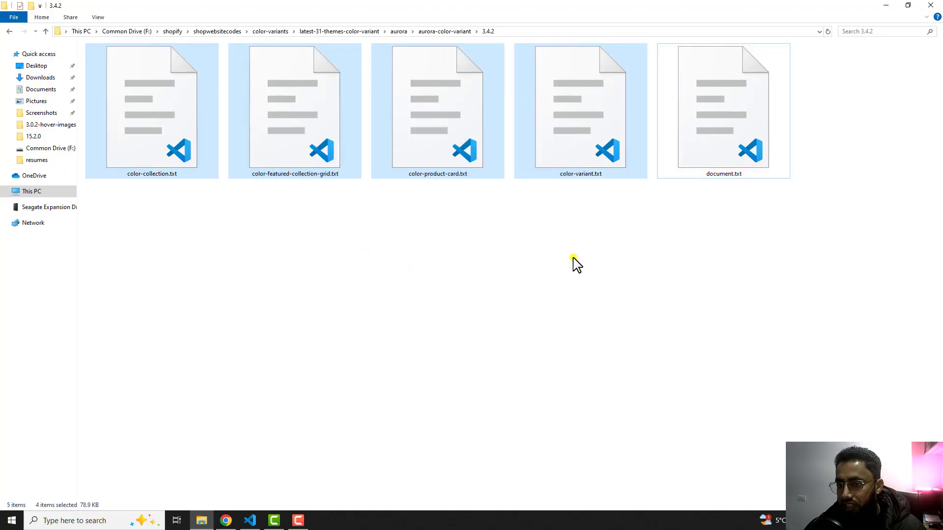
{"action": "left_click", "coordinate": [568, 242]}
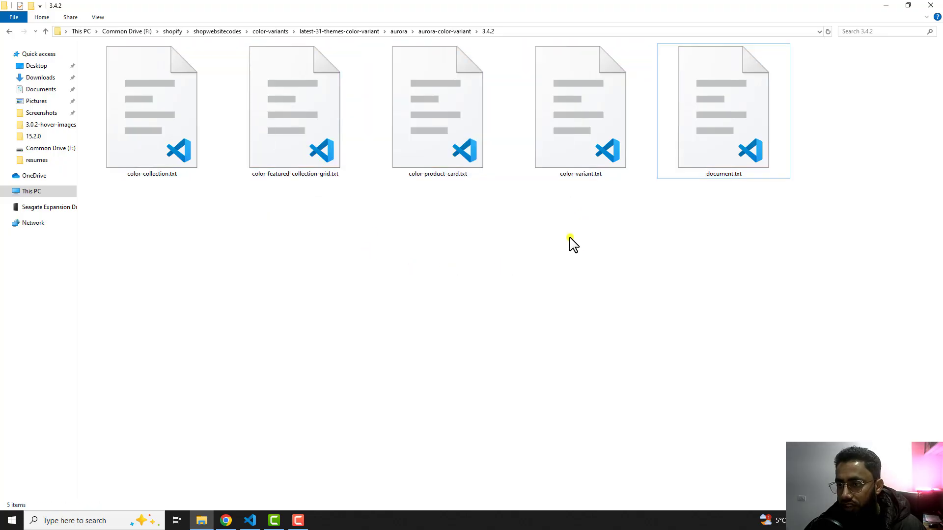
{"action": "double_click", "coordinate": [573, 132]}
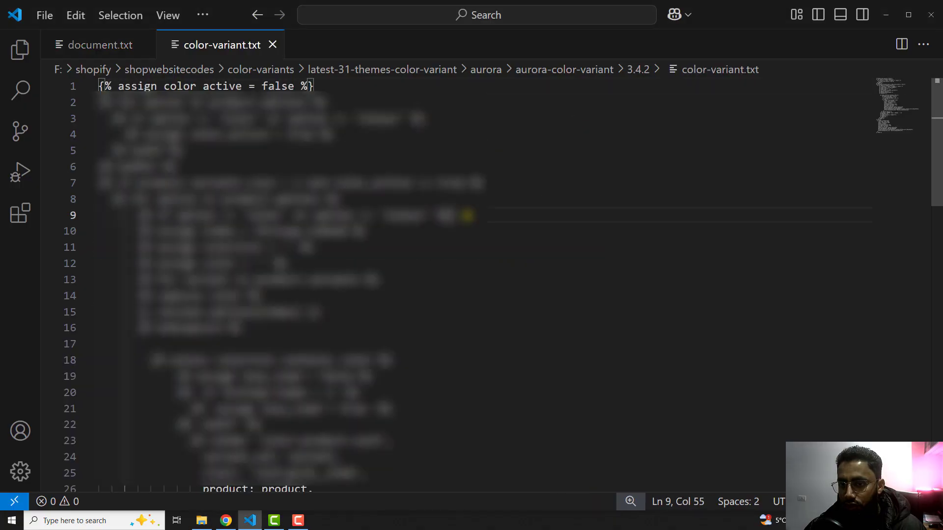
{"action": "key", "text": "ctrl+a"}
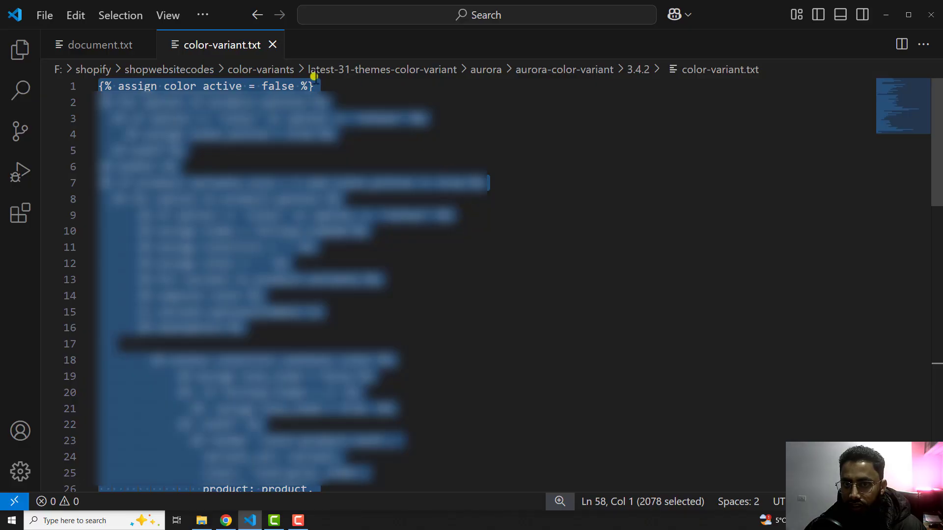
{"action": "middle_click", "coordinate": [242, 48]}
{"action": "left_click", "coordinate": [227, 519]}
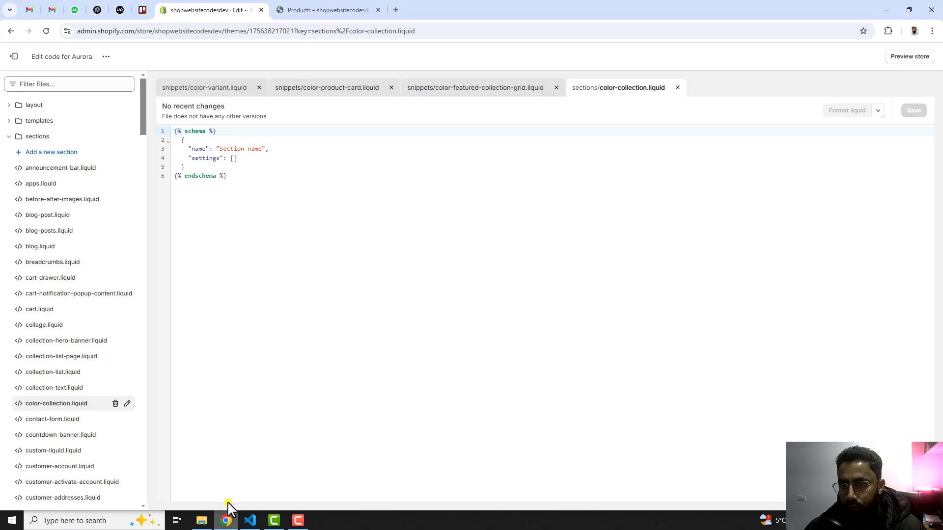
{"action": "left_click", "coordinate": [208, 91]}
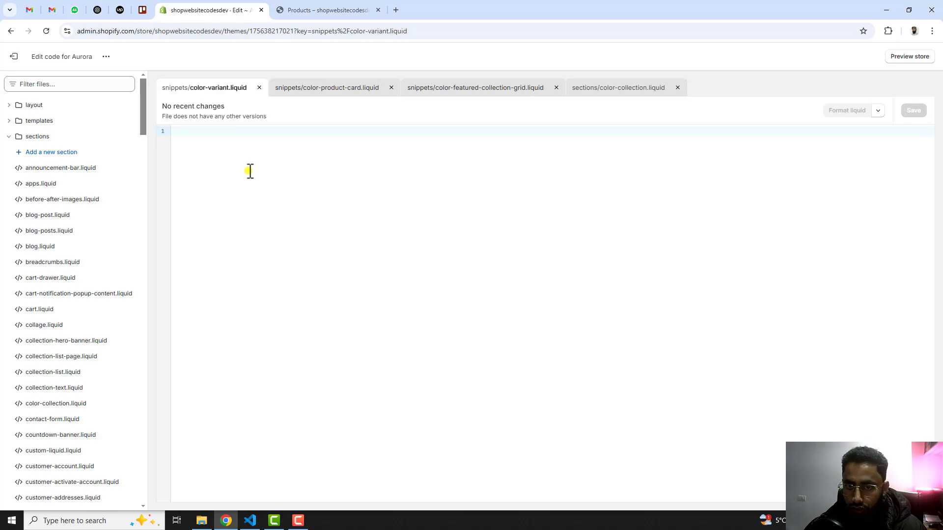
{"action": "key", "text": "ctrl+v"}
{"action": "left_click", "coordinate": [913, 110]}
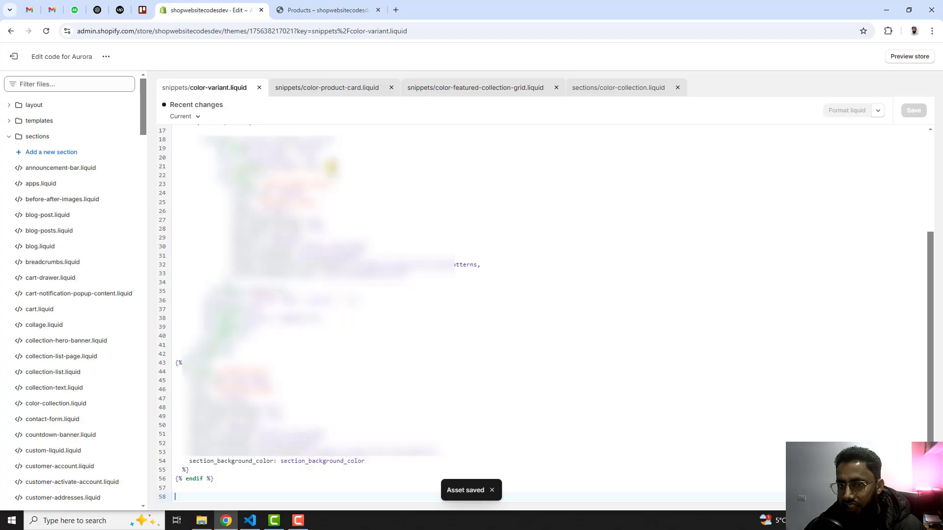
{"action": "left_click", "coordinate": [257, 87]}
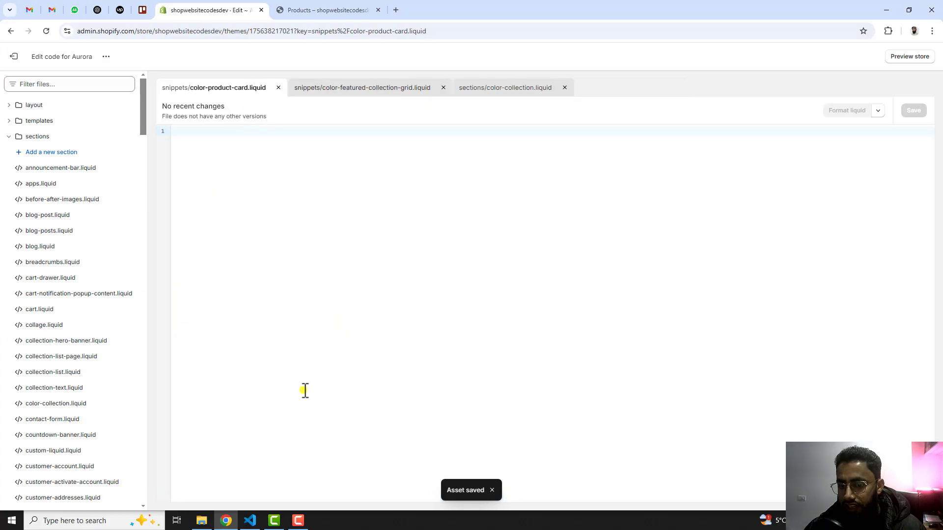
Step: Copy all code from color-product-card.txt in File Explorer into Shopify's color-product-card snippet, save it and close the file
{"action": "left_click", "coordinate": [202, 521]}
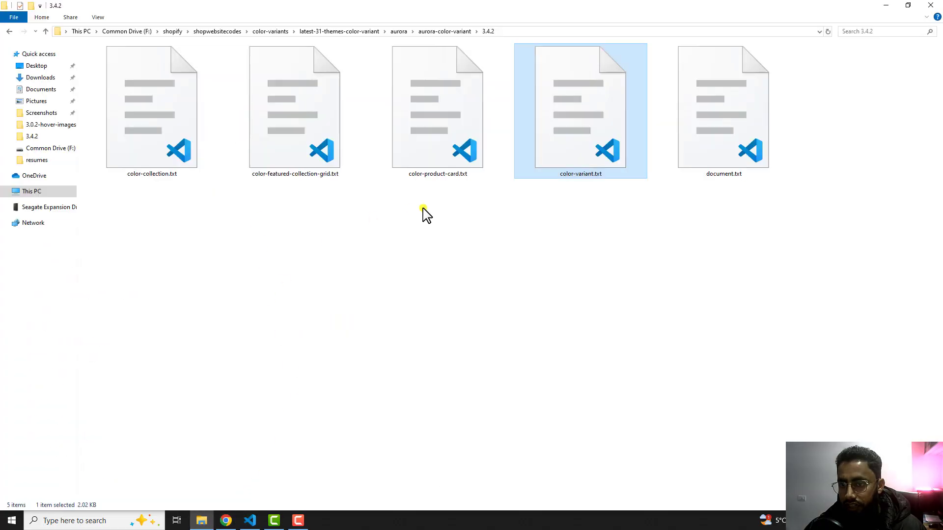
{"action": "left_click", "coordinate": [427, 134]}
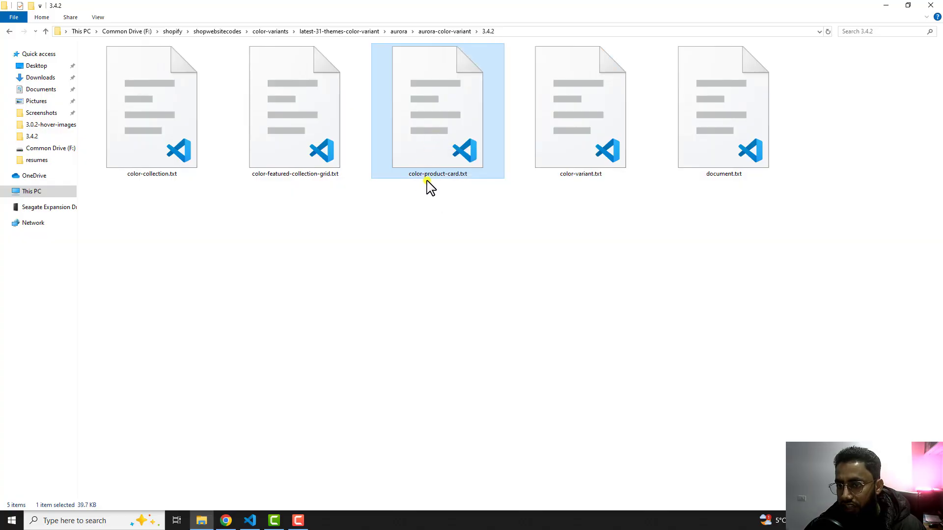
{"action": "double_click", "coordinate": [443, 120]}
{"action": "key", "text": "ctrl+a"}
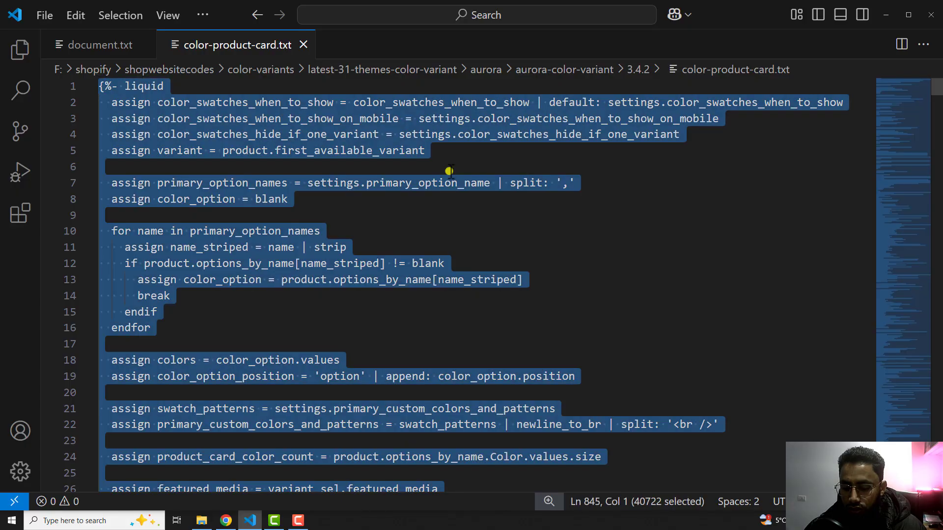
{"action": "left_click", "coordinate": [303, 45]}
{"action": "left_click", "coordinate": [226, 521]}
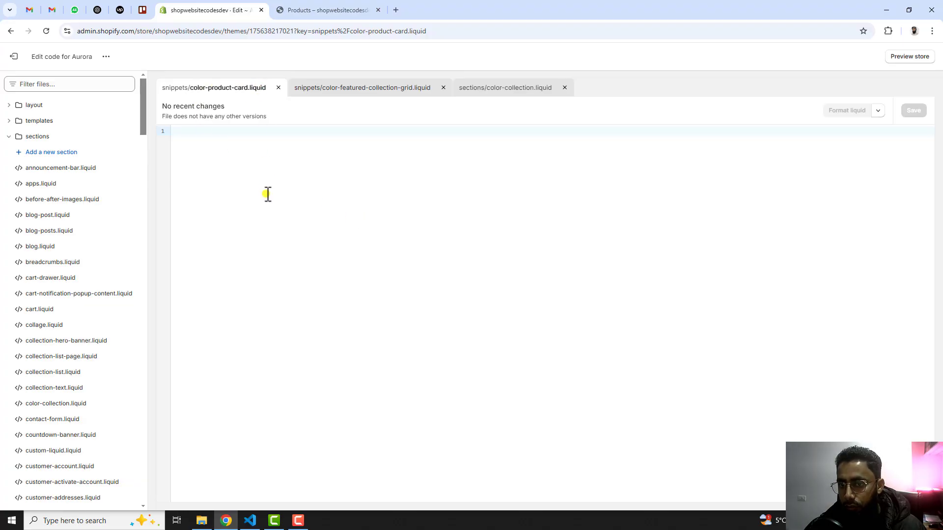
{"action": "key", "text": "ctrl+v"}
{"action": "left_click", "coordinate": [910, 113]}
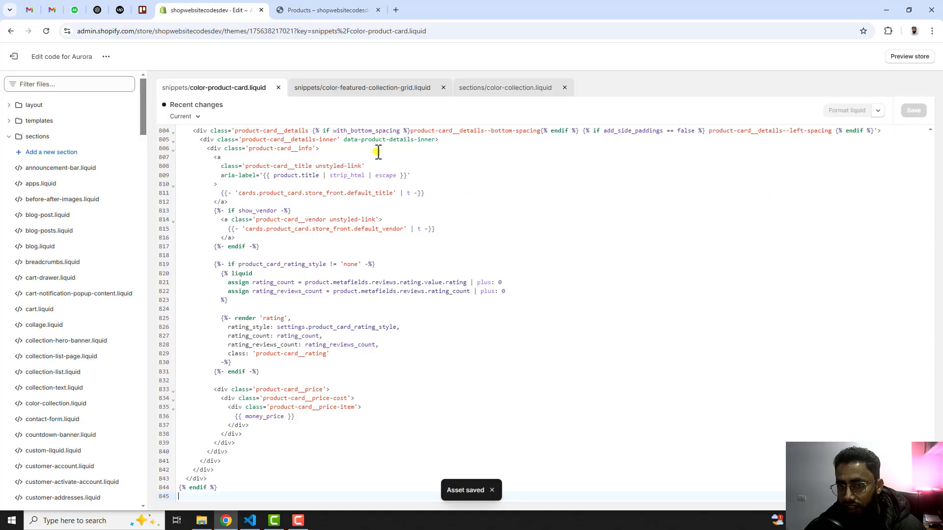
{"action": "left_click", "coordinate": [278, 89]}
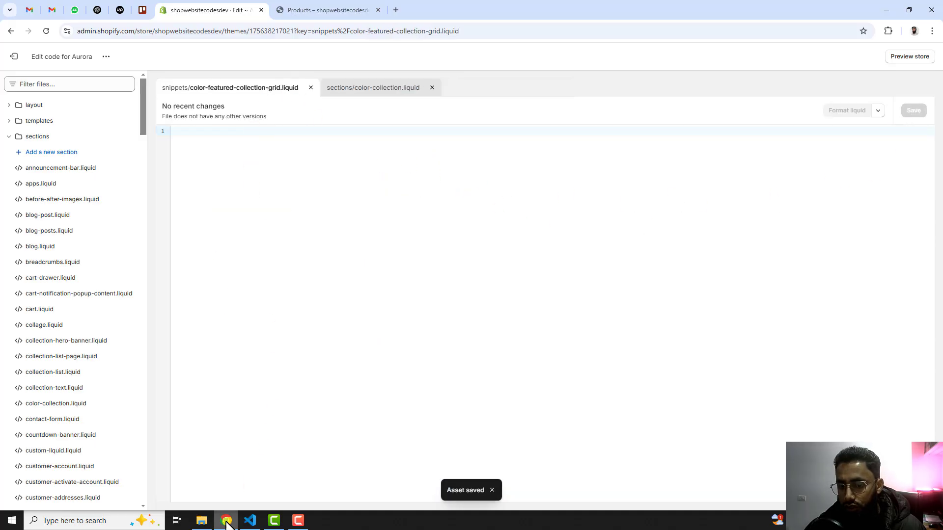
Step: Copy all code from color-featured-collection-grid.txt in File Explorer into Shopify's color-featured-collection-grid snippet, save it and close the file
{"action": "left_click", "coordinate": [206, 521]}
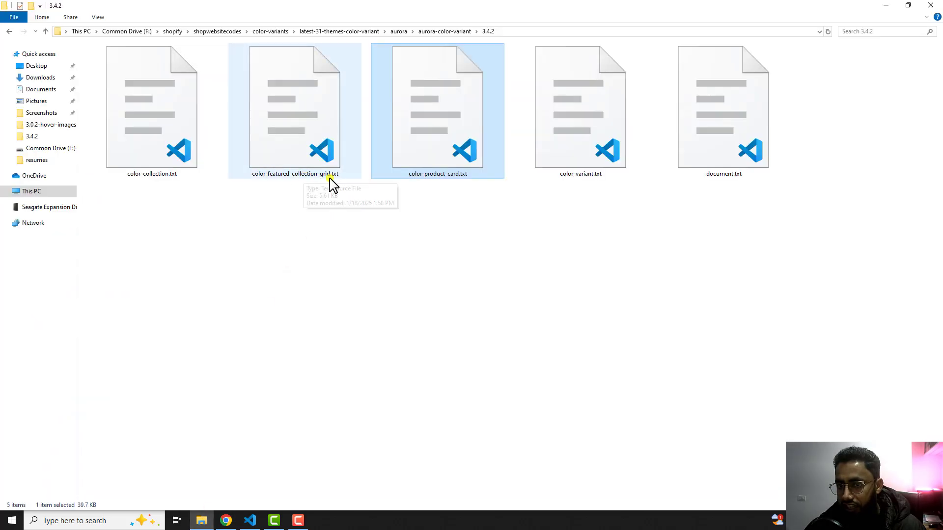
{"action": "double_click", "coordinate": [290, 126]}
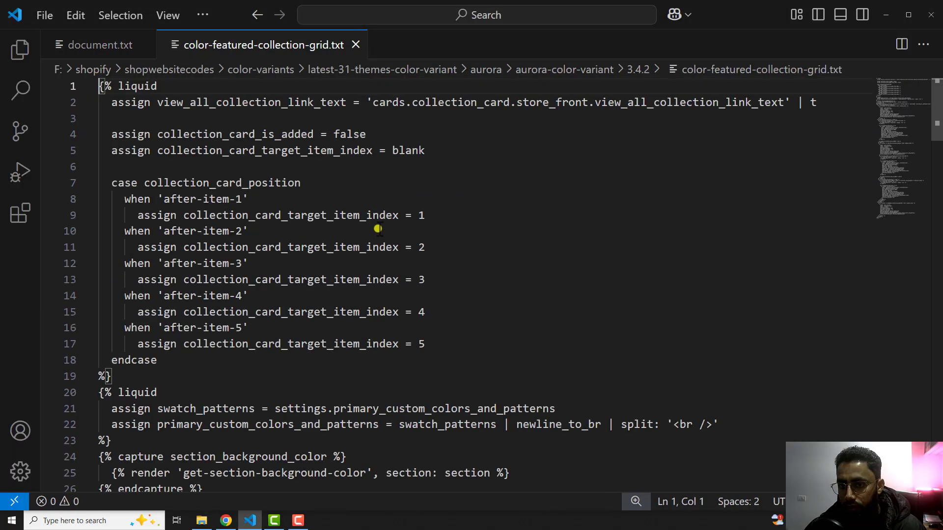
{"action": "left_click", "coordinate": [378, 229]}
{"action": "key", "text": "ctrl+a"}
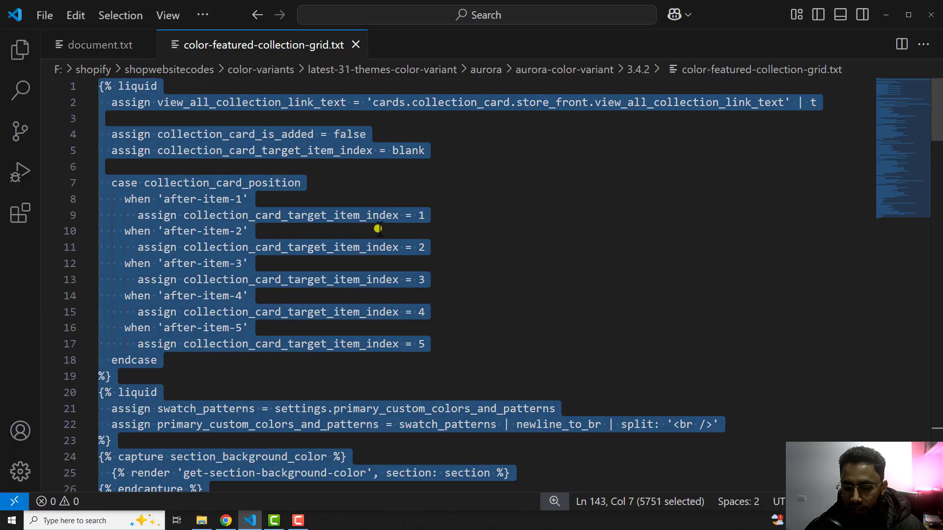
{"action": "middle_click", "coordinate": [291, 53]}
{"action": "left_click", "coordinate": [225, 516]}
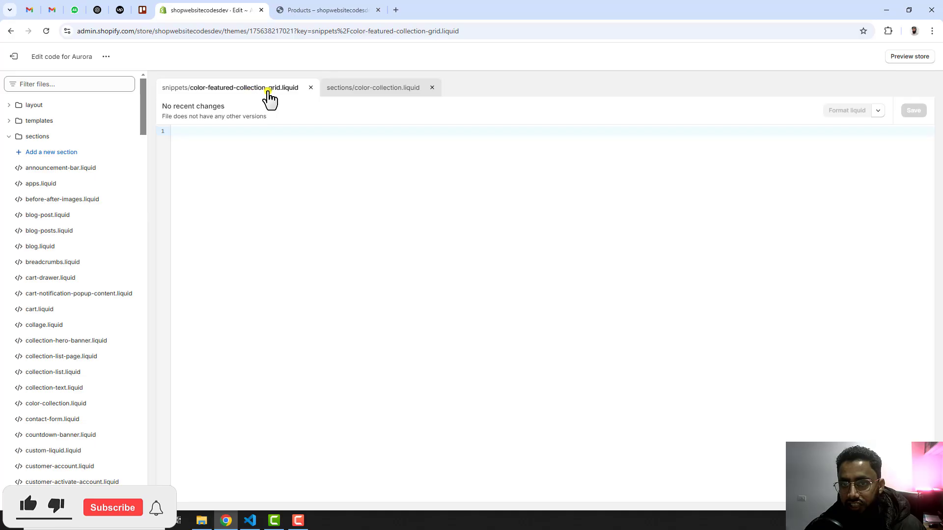
{"action": "left_click", "coordinate": [281, 176]}
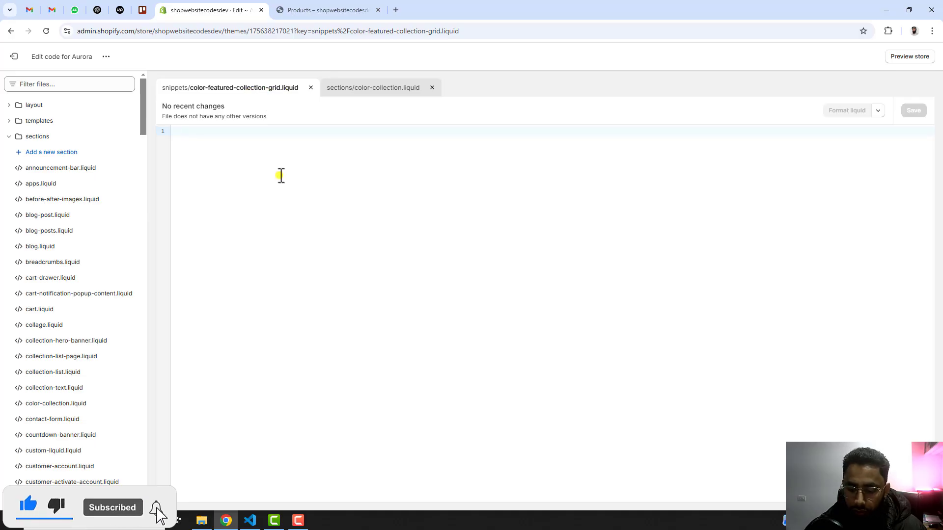
{"action": "key", "text": "ctrl+v"}
{"action": "left_click", "coordinate": [913, 111]}
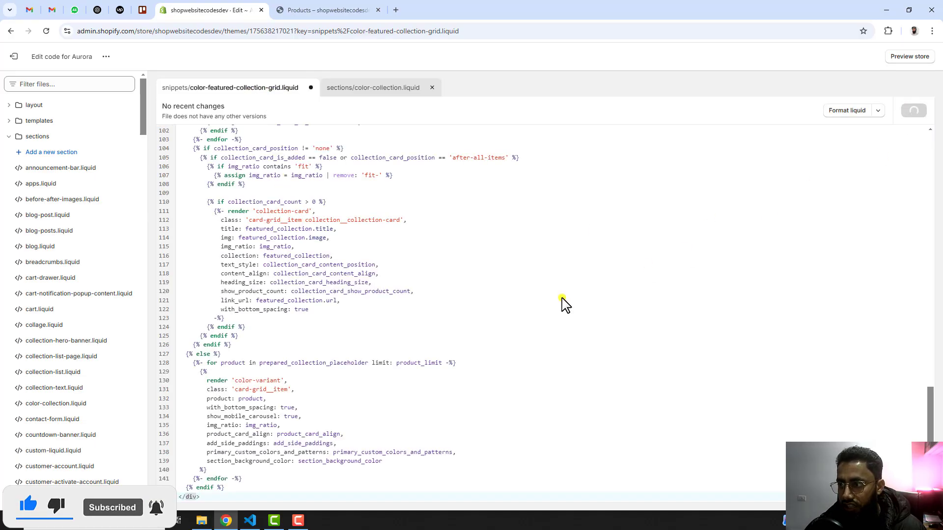
{"action": "left_click", "coordinate": [310, 88]}
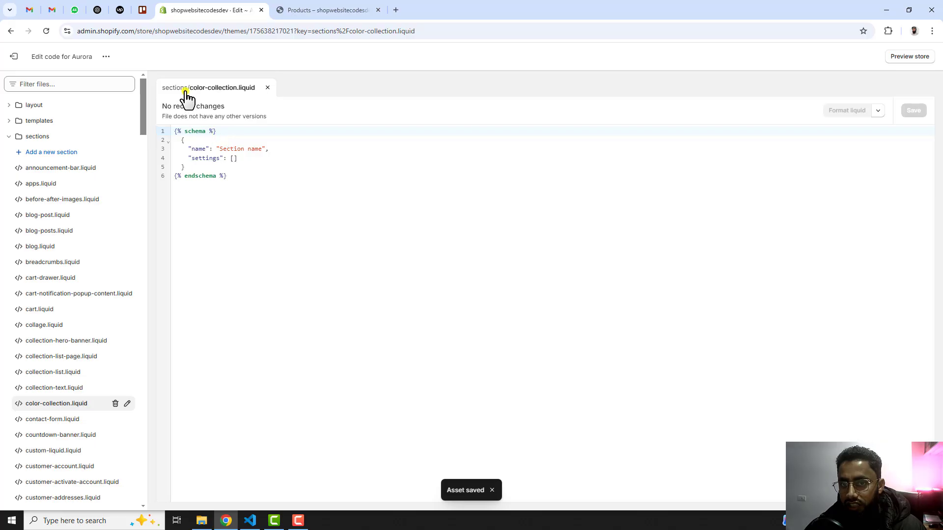
Step: Delete all the default schema code from the color-collection section
{"action": "left_click", "coordinate": [265, 185]}
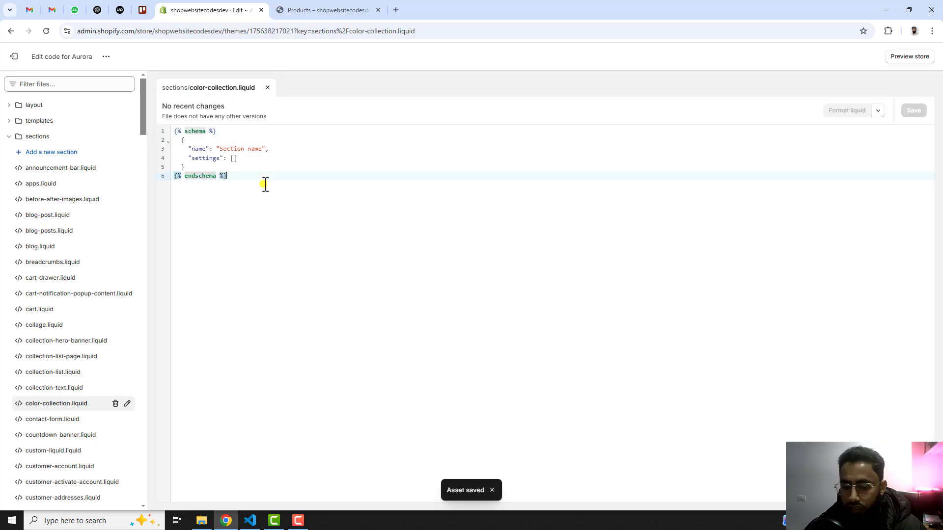
{"action": "key", "text": "ctrl+a"}
{"action": "key", "text": "BackSpace"}
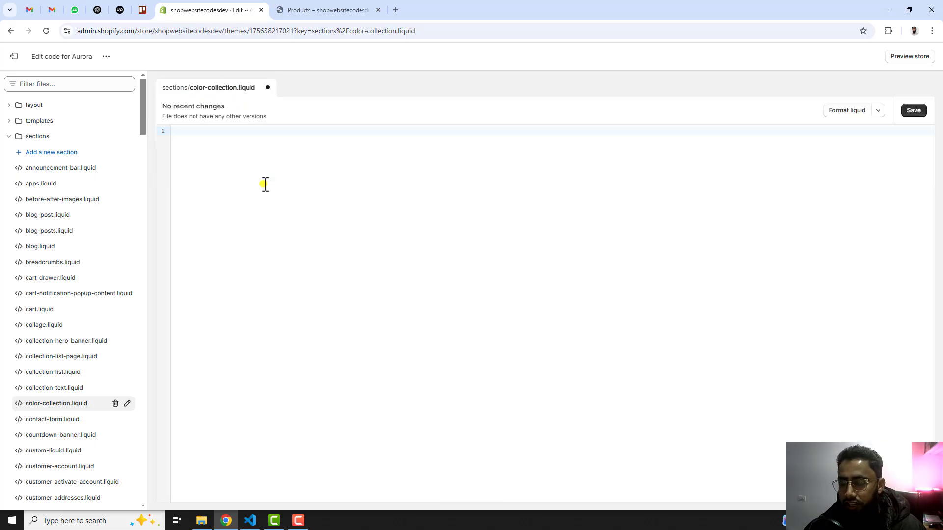
Step: Copy all code from color-collection.txt in File Explorer into Shopify's emptied color-collection section, save it and close the file
{"action": "left_click", "coordinate": [202, 520]}
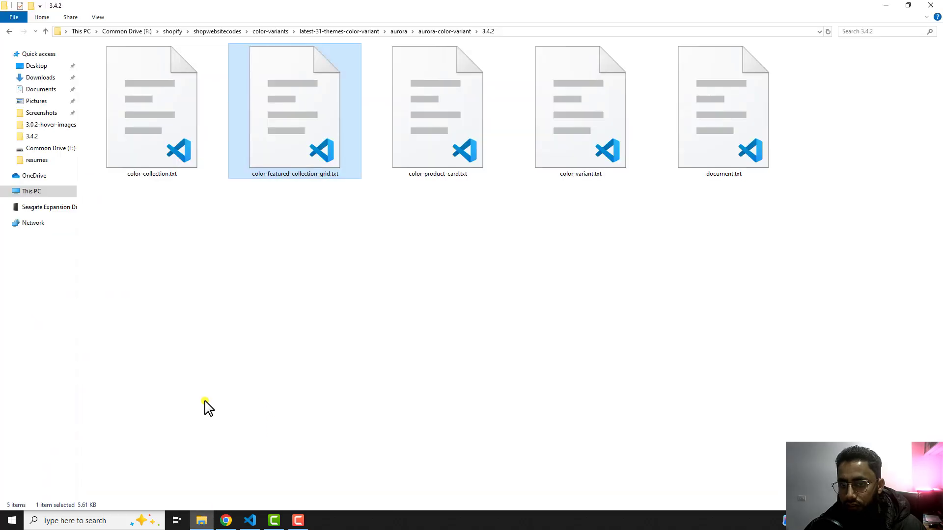
{"action": "double_click", "coordinate": [149, 133]}
{"action": "left_click", "coordinate": [287, 240]}
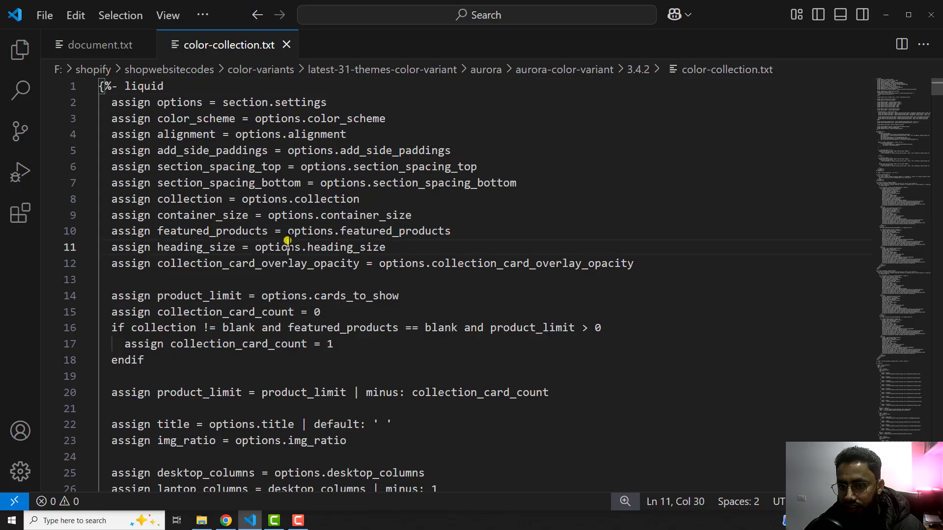
{"action": "key", "text": "ctrl+a"}
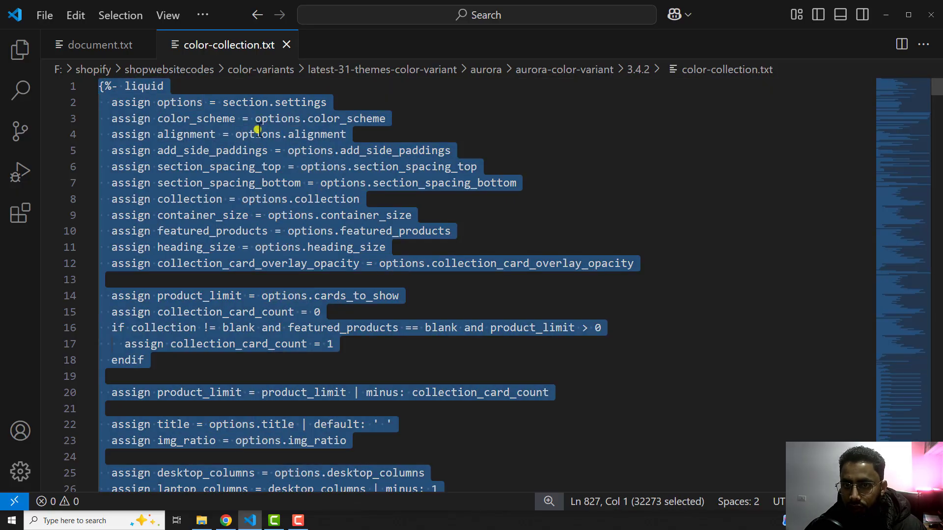
{"action": "middle_click", "coordinate": [234, 44]}
{"action": "left_click", "coordinate": [226, 521]}
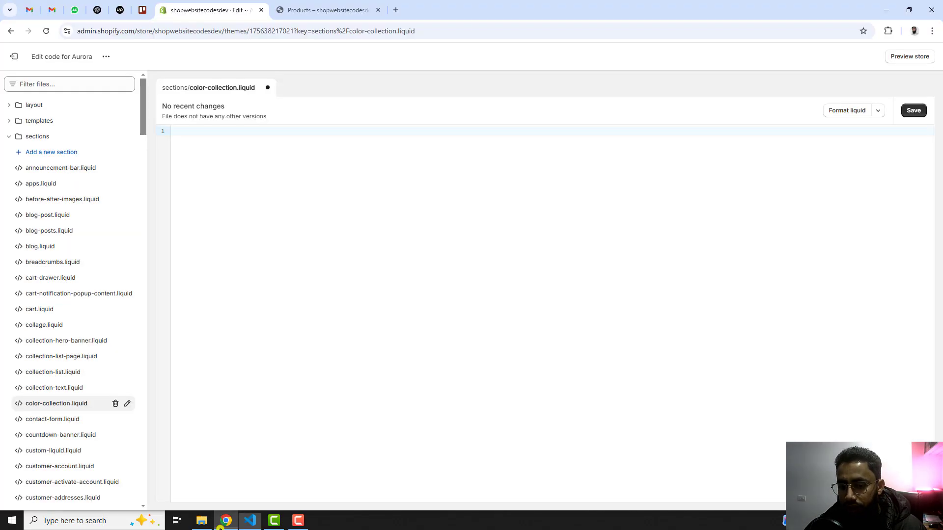
{"action": "left_click", "coordinate": [301, 216]}
{"action": "key", "text": "ctrl+v"}
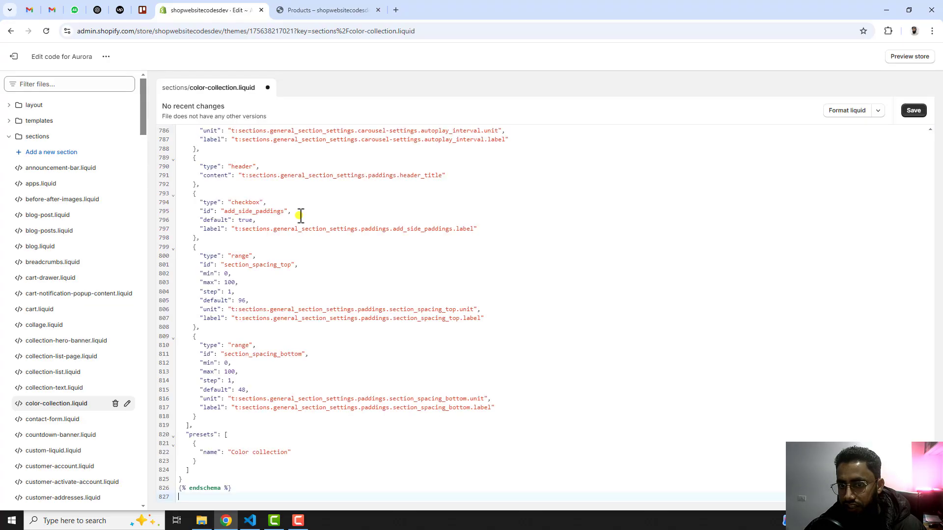
{"action": "left_click", "coordinate": [914, 111]}
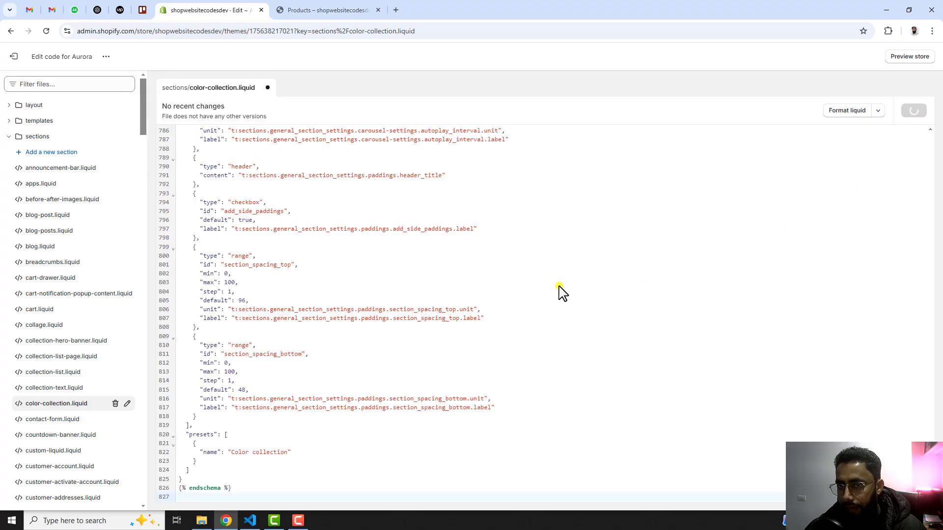
{"action": "left_click", "coordinate": [268, 87]}
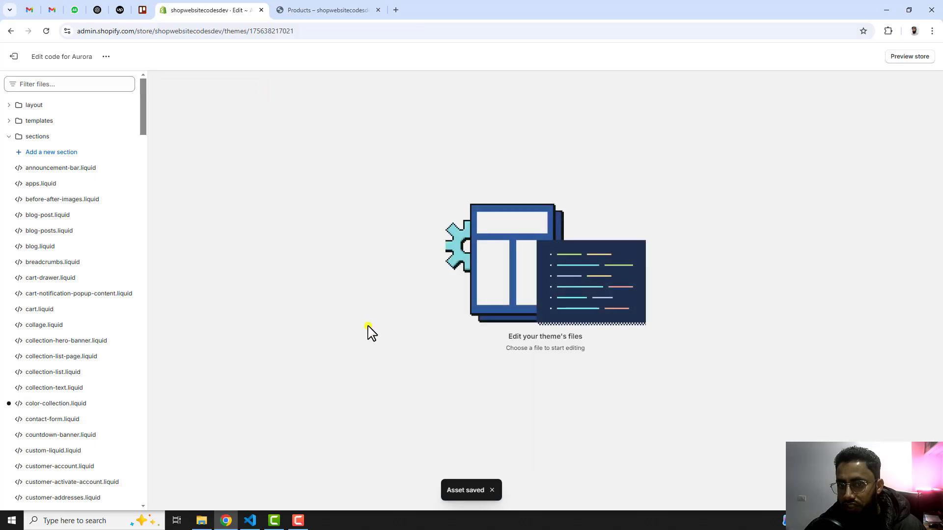
Step: Review documentation step 5 about creating the collection in Visual Studio Code and return to the Shopify code editor in Chrome
{"action": "left_click", "coordinate": [257, 523]}
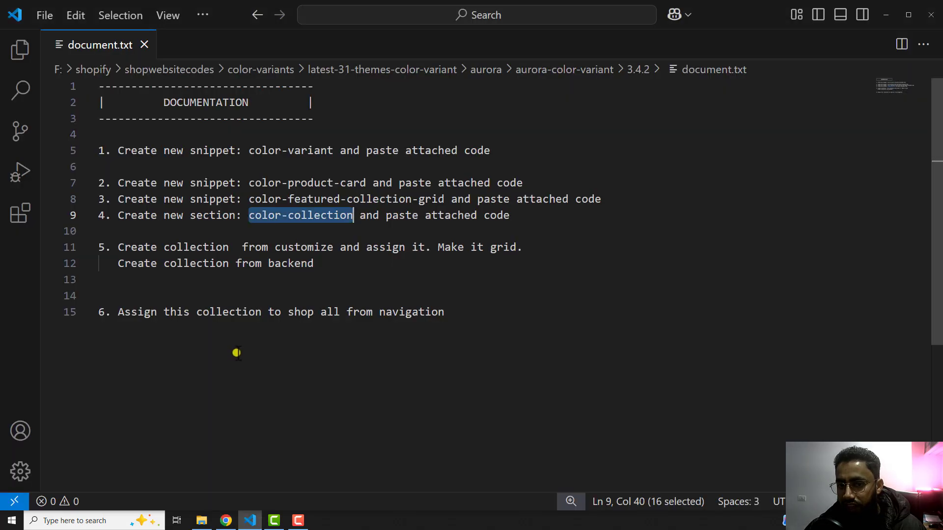
{"action": "left_click_drag", "start_coordinate": [118, 248], "coordinate": [242, 249]}
{"action": "double_click", "coordinate": [293, 249]}
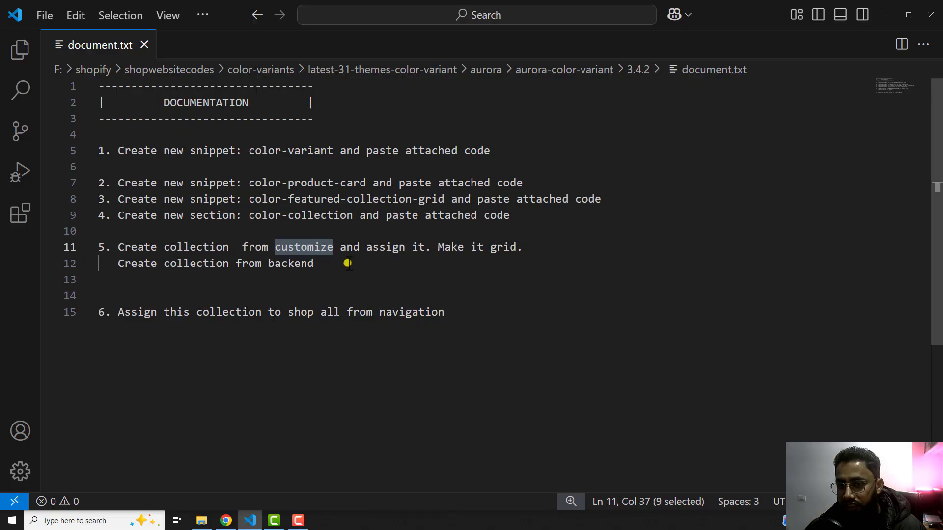
{"action": "mouse_move", "coordinate": [348, 264]}
{"action": "left_mouse_down"}
{"action": "mouse_move", "coordinate": [128, 263]}
{"action": "mouse_move", "coordinate": [345, 265]}
{"action": "left_mouse_up"}
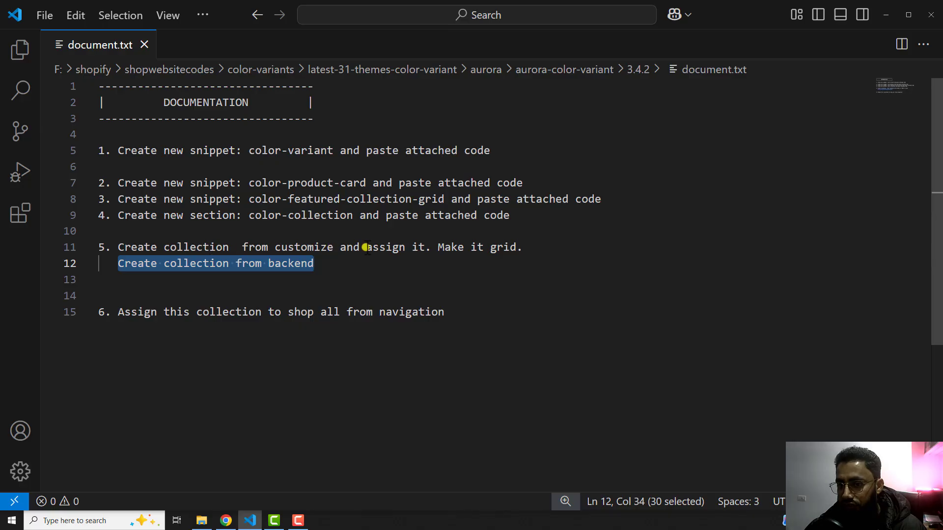
{"action": "left_click", "coordinate": [226, 519]}
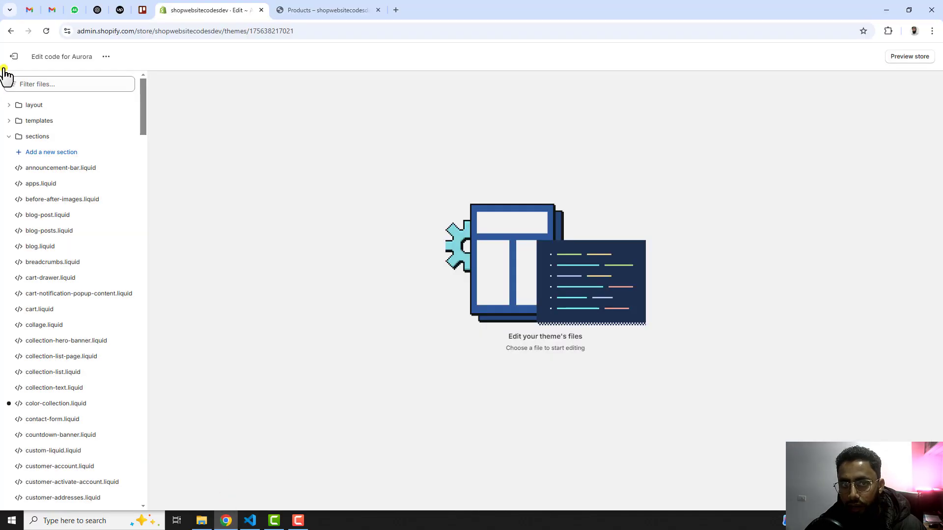
Step: Customize the Aurora theme and create a collection template named color-collection based on Default collection
{"action": "left_click", "coordinate": [419, 9]}
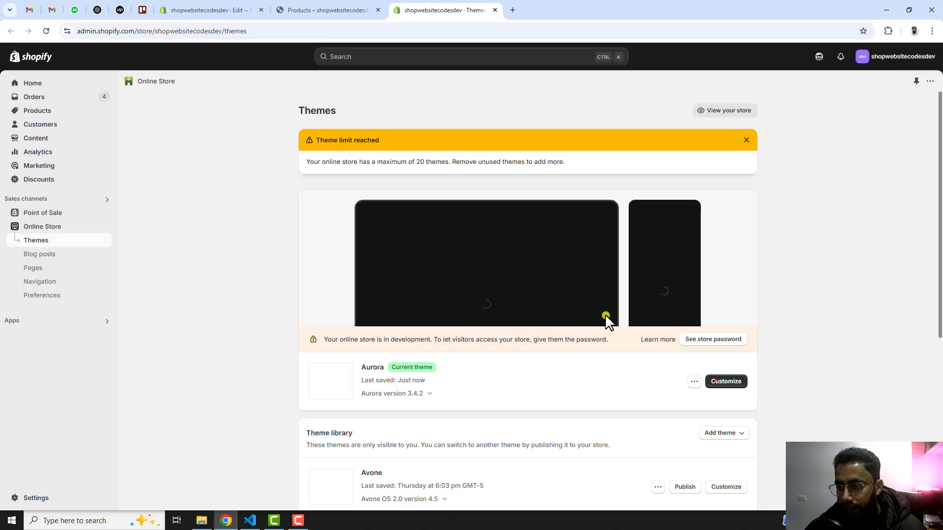
{"action": "left_click", "coordinate": [741, 382]}
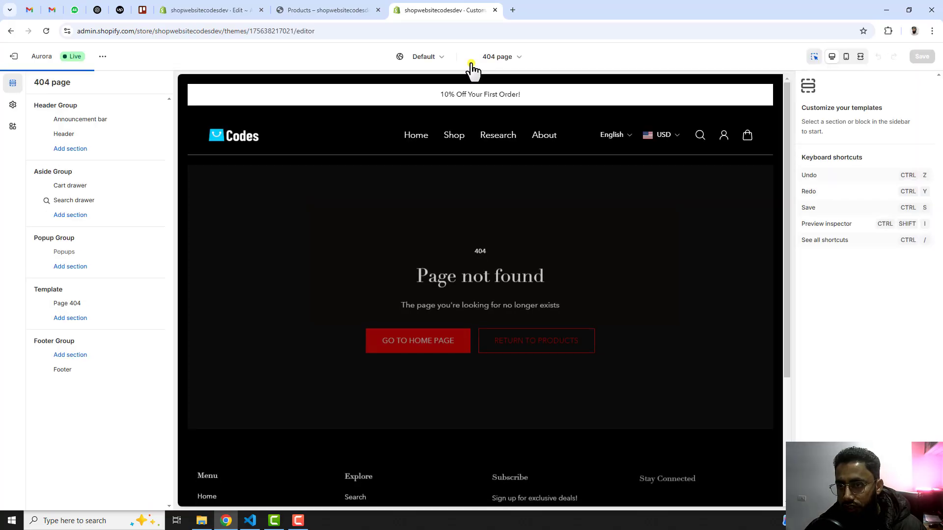
{"action": "left_click", "coordinate": [500, 57]}
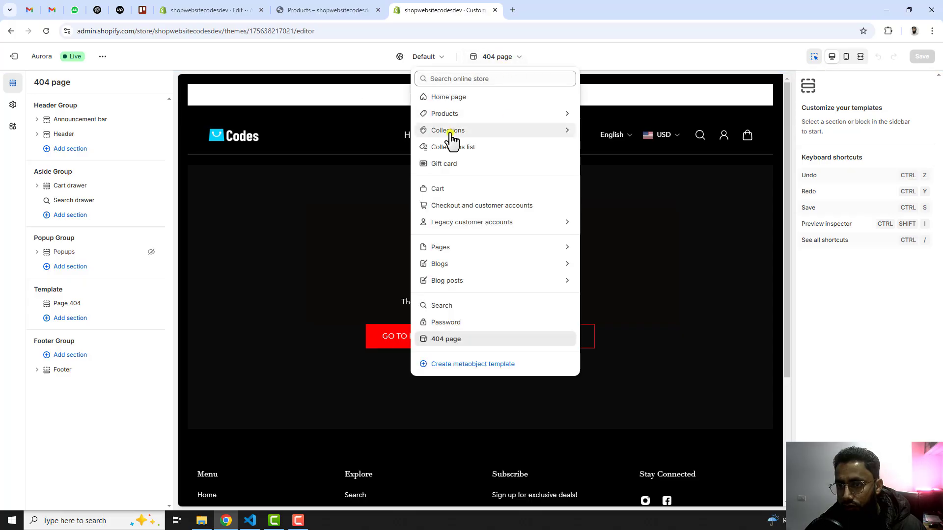
{"action": "left_click", "coordinate": [473, 130]}
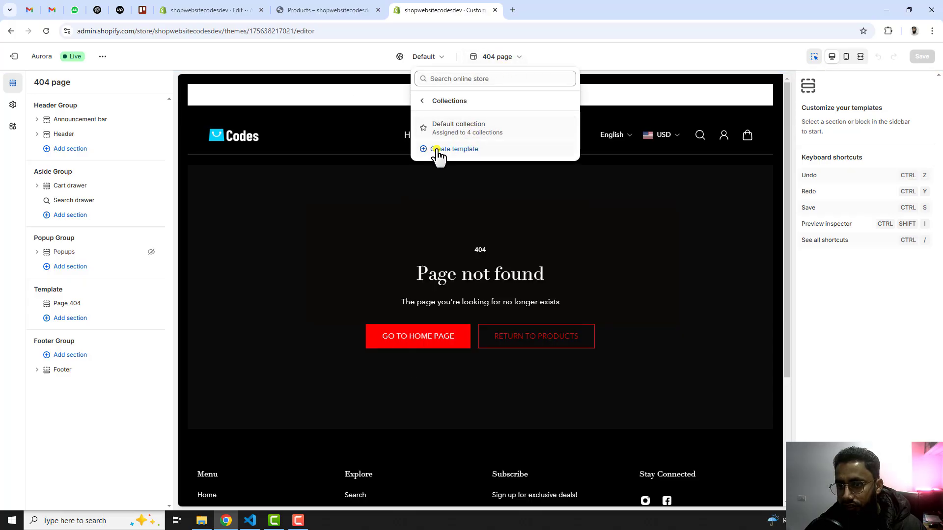
{"action": "left_click", "coordinate": [461, 150]}
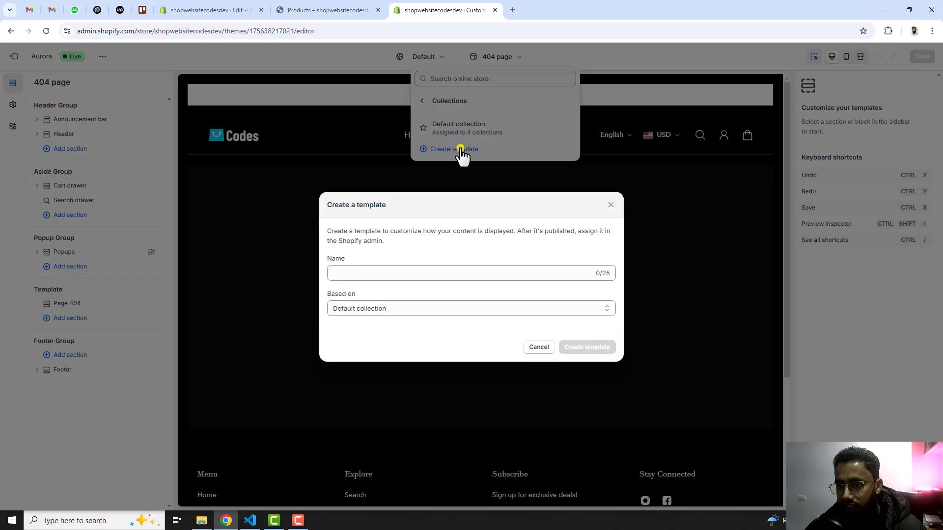
{"action": "left_click", "coordinate": [386, 269]}
{"action": "type", "text": "c"}
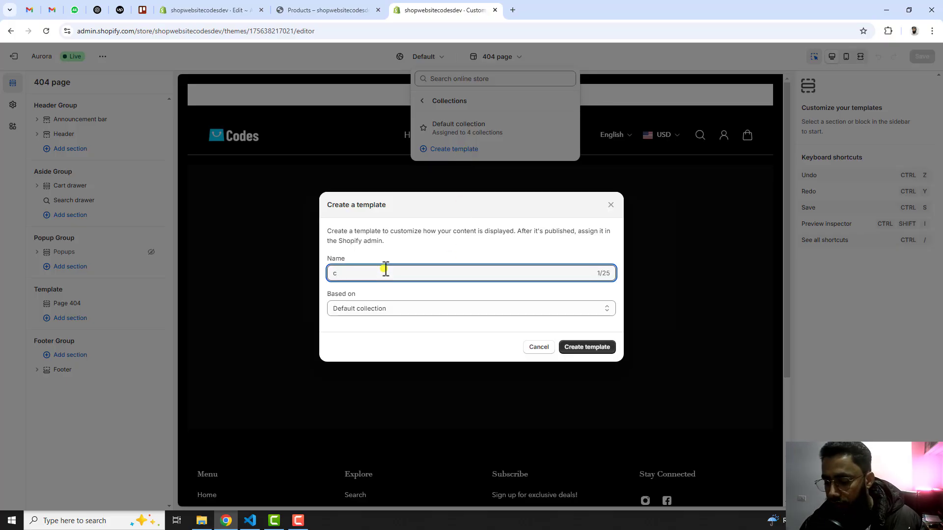
{"action": "type", "text": "olor-collection"}
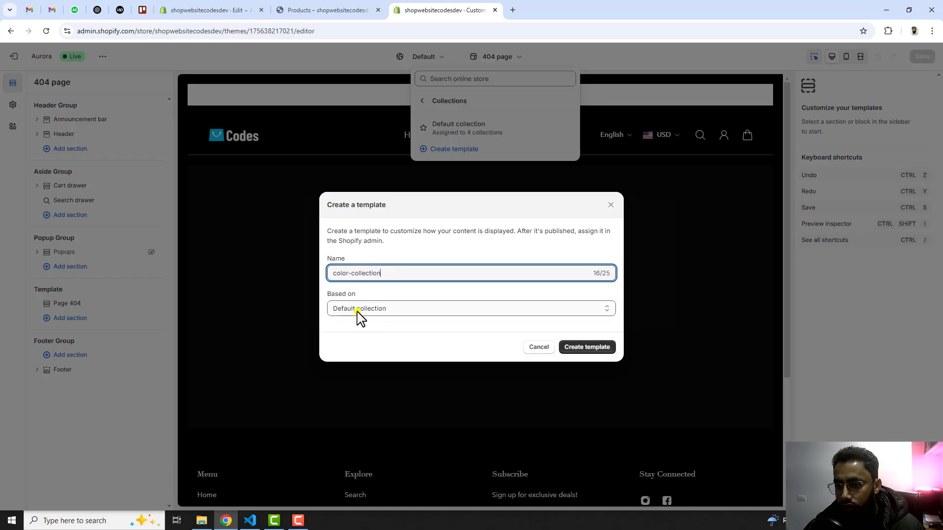
{"action": "left_click", "coordinate": [587, 347]}
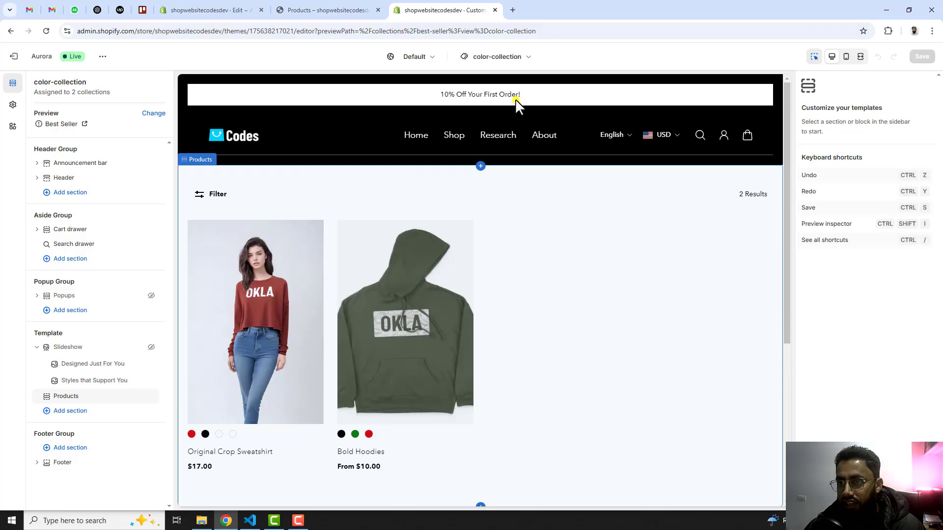
Step: Start a new collection in the Shopify admin, keeping the theme editor open, and title it Color Collection
{"action": "middle_click", "coordinate": [13, 56]}
{"action": "left_click", "coordinate": [564, 9]}
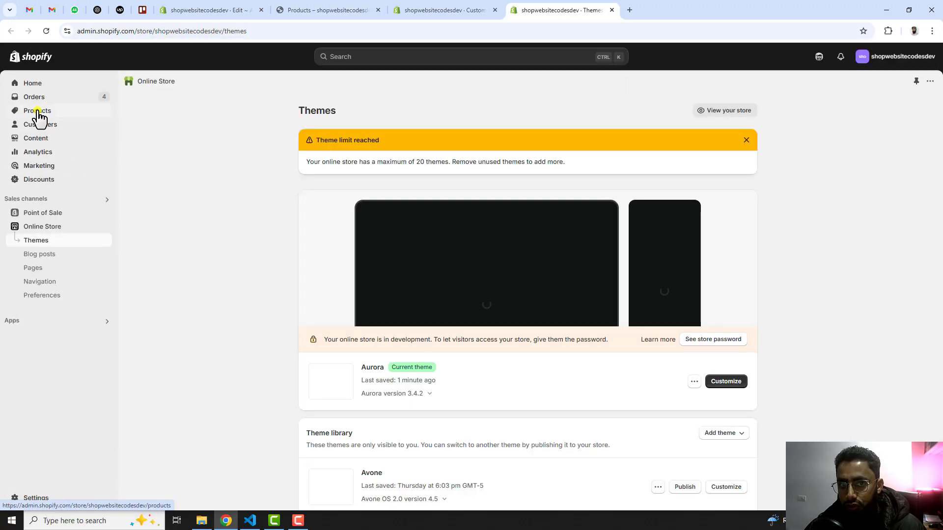
{"action": "left_click", "coordinate": [39, 116]}
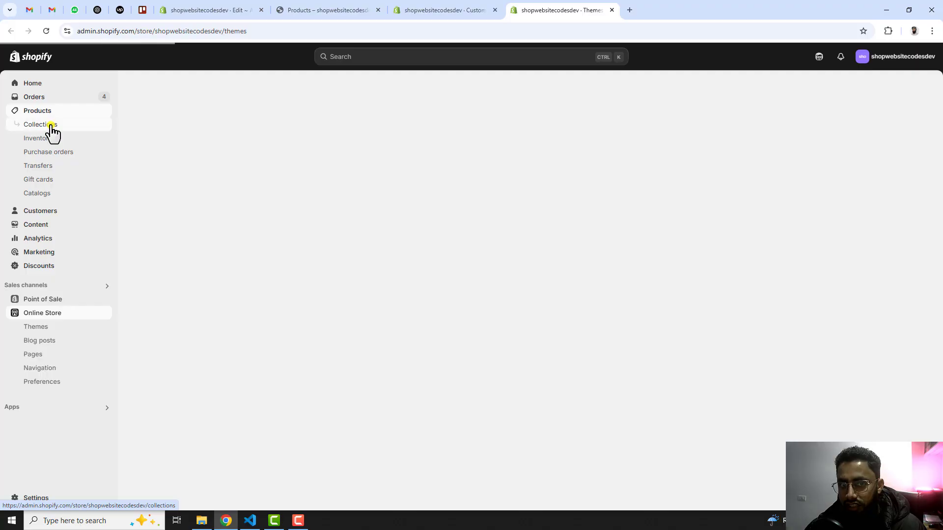
{"action": "left_click", "coordinate": [52, 129]}
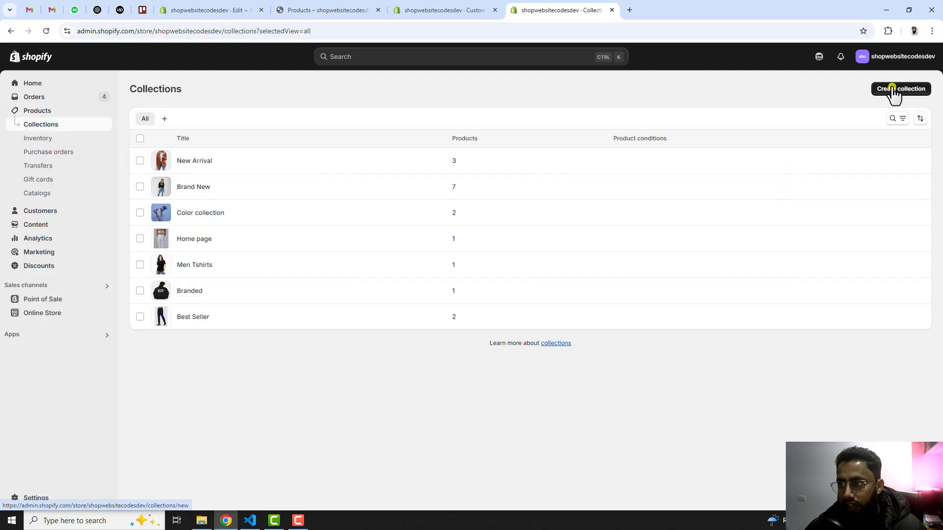
{"action": "left_click", "coordinate": [899, 93]}
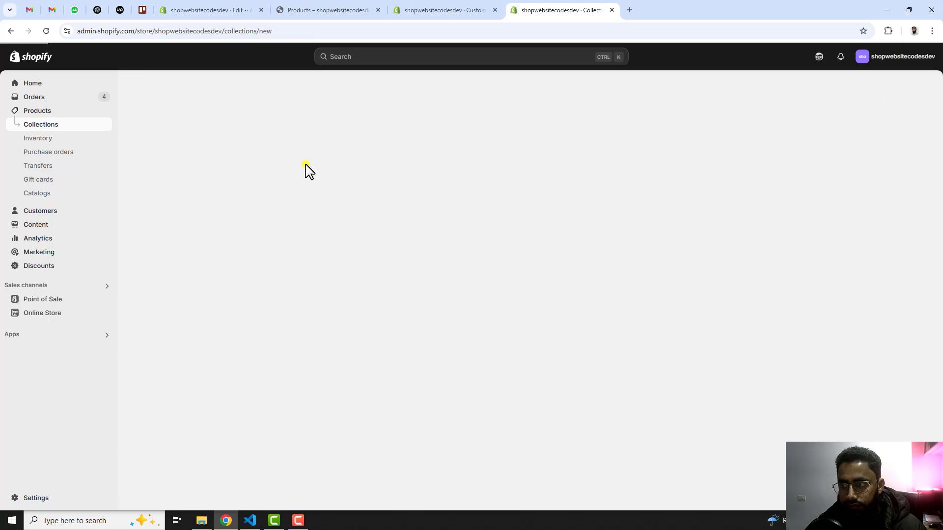
{"action": "left_click", "coordinate": [379, 134]}
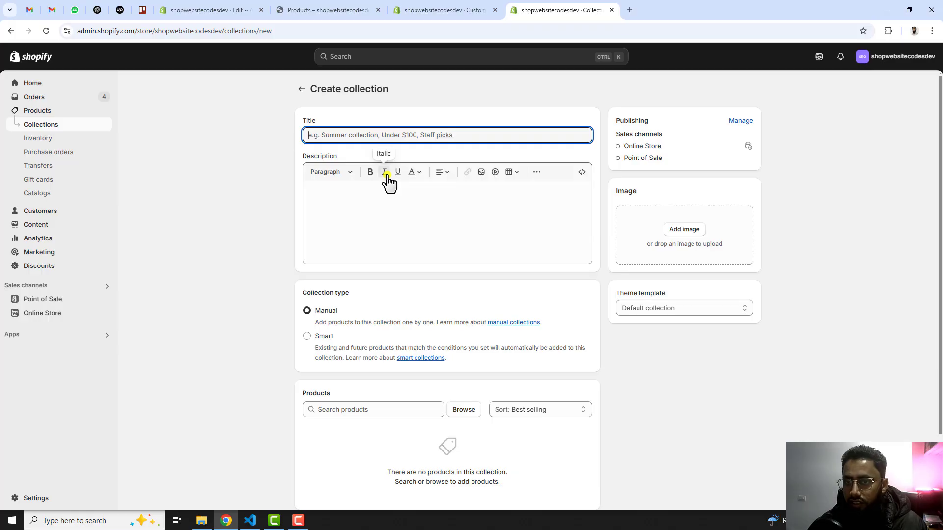
{"action": "type", "text": "Color Collection"}
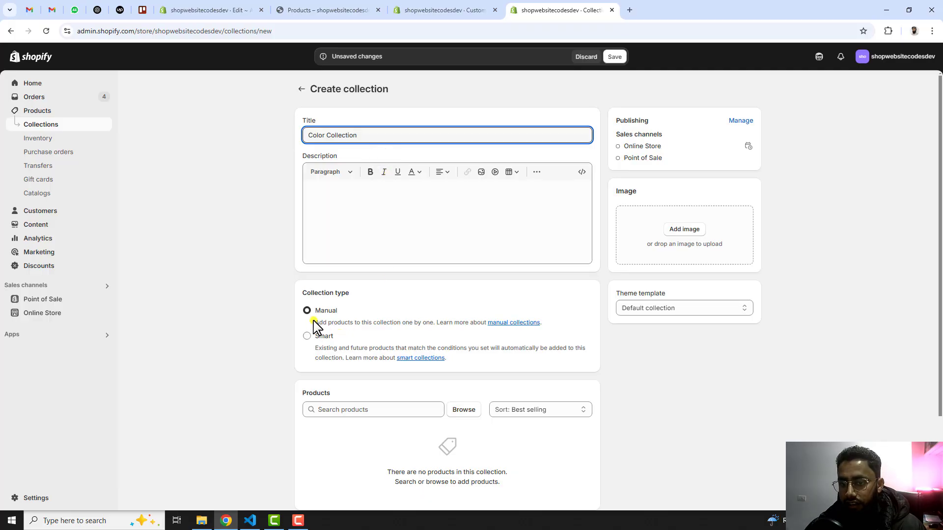
Step: Assign the color-collection theme template to the new collection
{"action": "scroll", "coordinate": [427, 349], "scroll_direction": "down", "scroll_amount": 2}
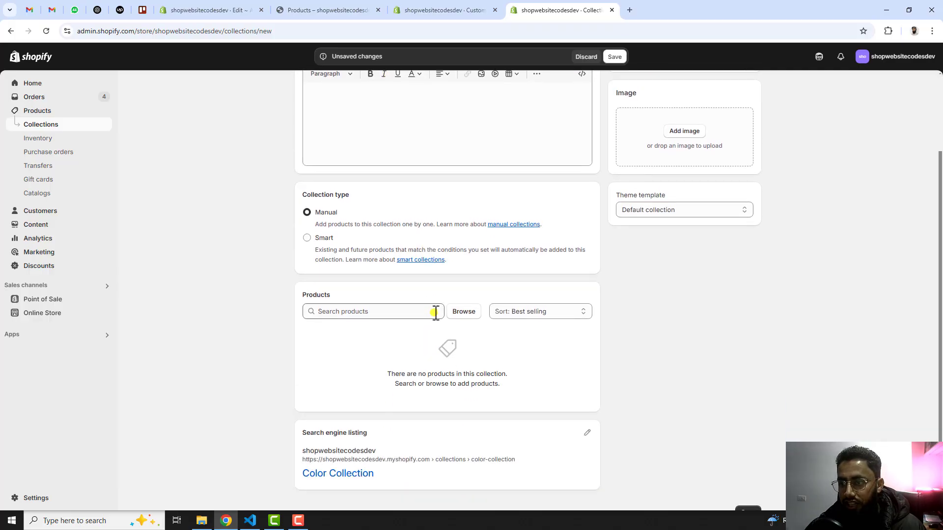
{"action": "left_click", "coordinate": [660, 210]}
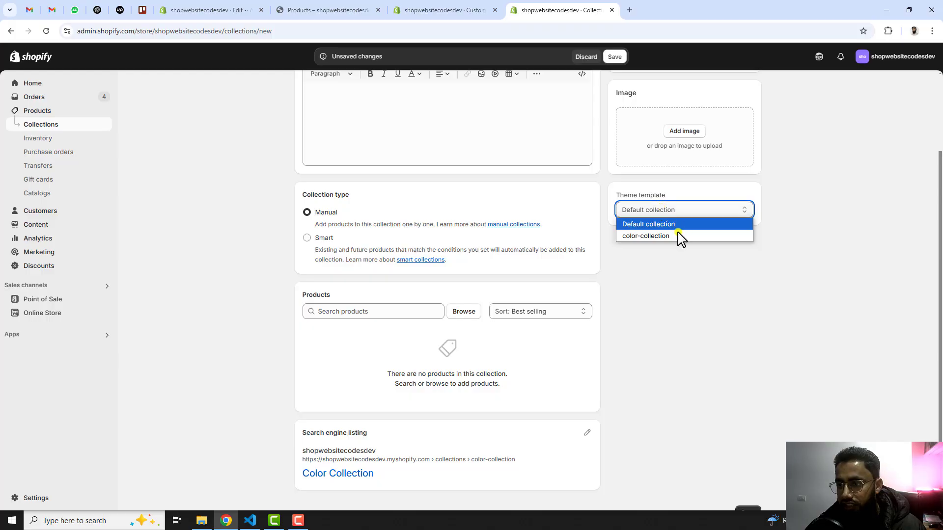
{"action": "left_click", "coordinate": [644, 237]}
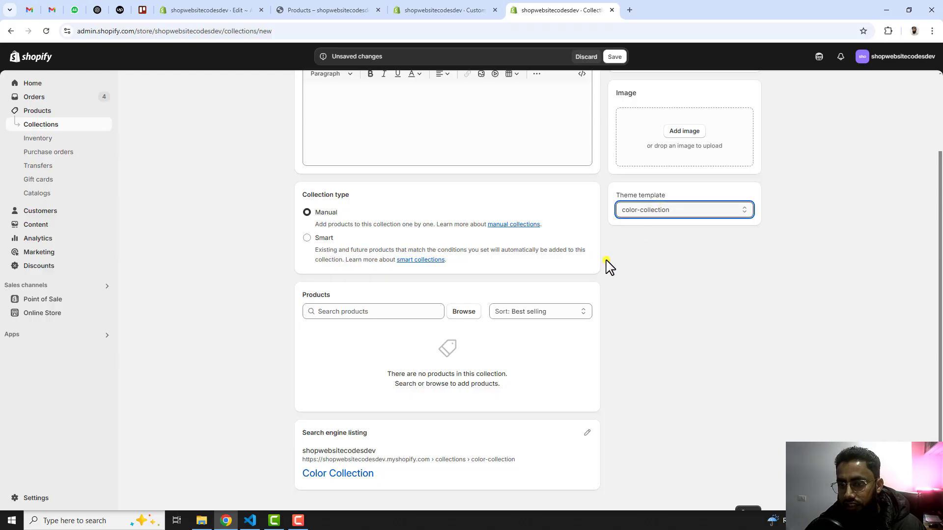
Step: Add Annika Sweater, Bold Hoodies, Jacket, Ladies Purse and Nadine Sweater to the new collection and save it
{"action": "left_click", "coordinate": [466, 316]}
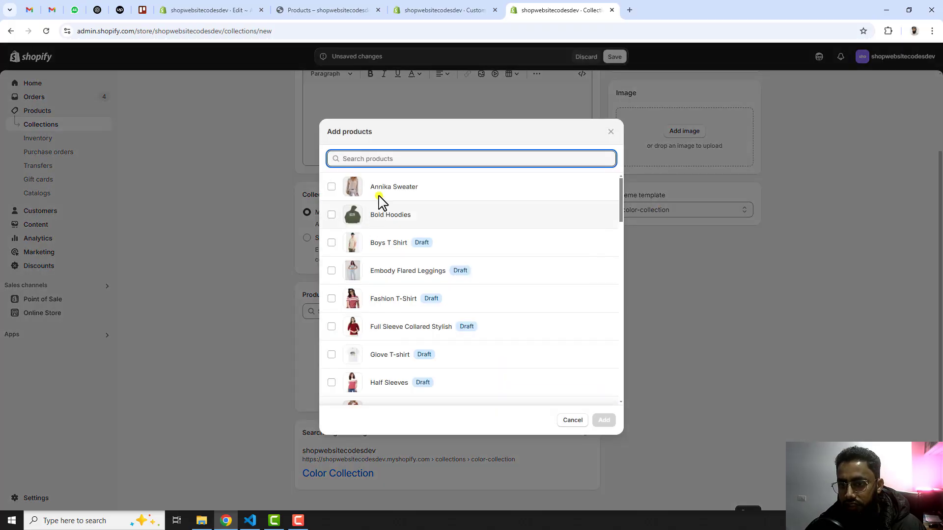
{"action": "left_click", "coordinate": [380, 195]}
{"action": "left_click", "coordinate": [392, 215]}
{"action": "scroll", "coordinate": [415, 334], "scroll_direction": "down", "scroll_amount": 1}
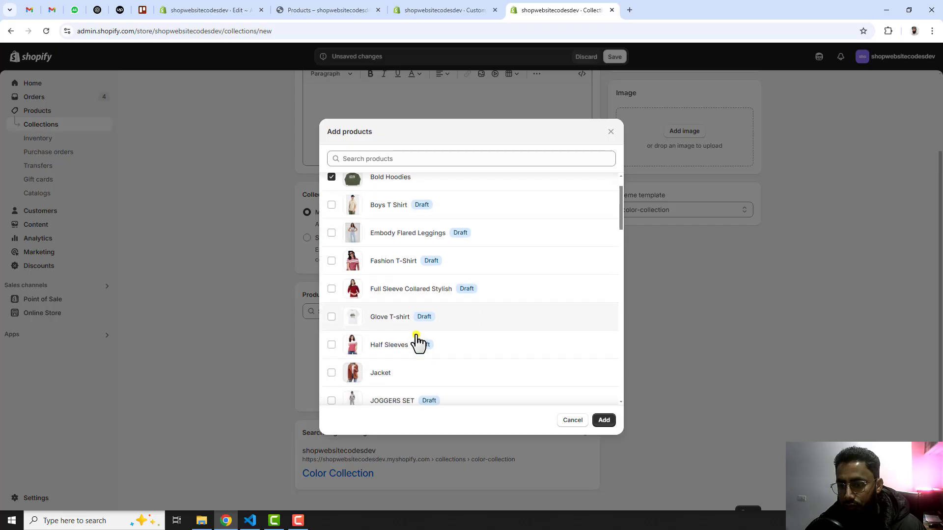
{"action": "scroll", "coordinate": [417, 342], "scroll_direction": "down", "scroll_amount": 2}
{"action": "left_click", "coordinate": [406, 316]}
{"action": "scroll", "coordinate": [442, 320], "scroll_direction": "down", "scroll_amount": 2}
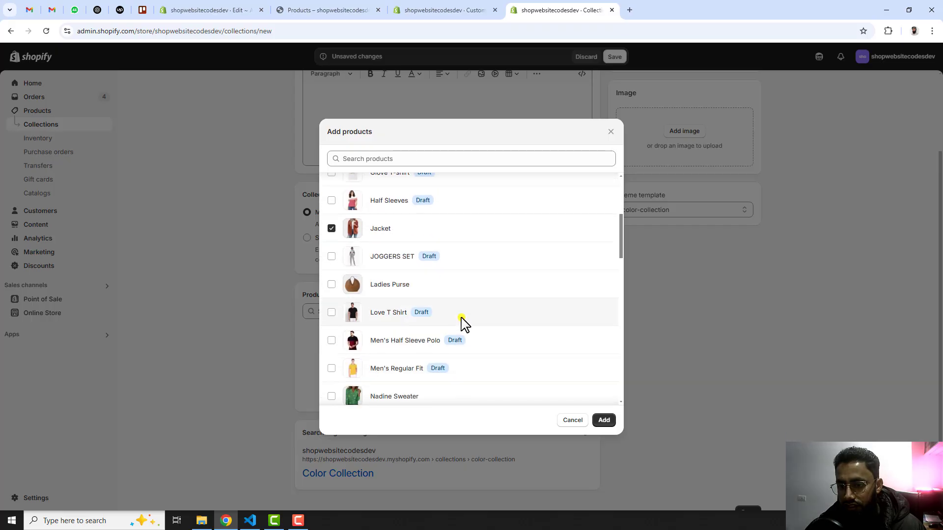
{"action": "left_click", "coordinate": [408, 280]}
{"action": "scroll", "coordinate": [438, 304], "scroll_direction": "down", "scroll_amount": 2}
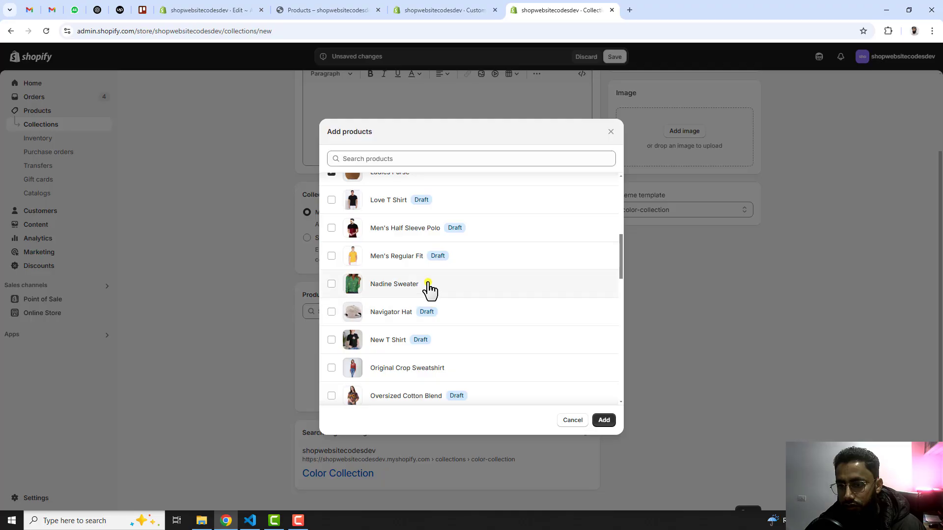
{"action": "left_click", "coordinate": [428, 285]}
{"action": "scroll", "coordinate": [499, 312], "scroll_direction": "down", "scroll_amount": 1}
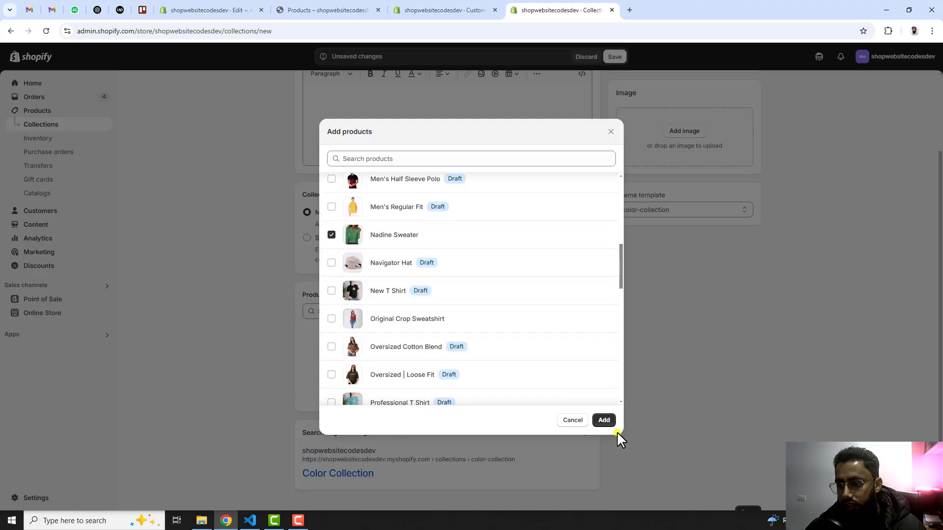
{"action": "left_click", "coordinate": [605, 421]}
{"action": "scroll", "coordinate": [688, 327], "scroll_direction": "up", "scroll_amount": 3}
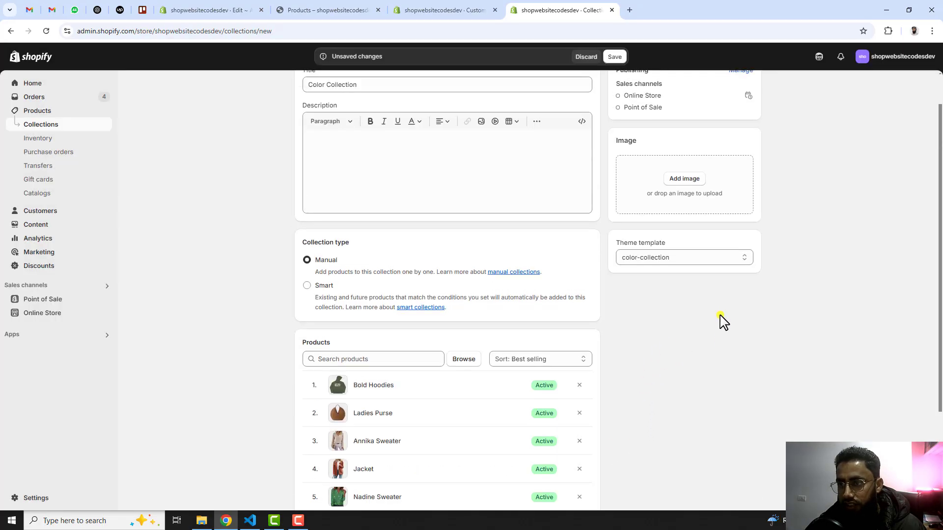
{"action": "left_click", "coordinate": [615, 57]}
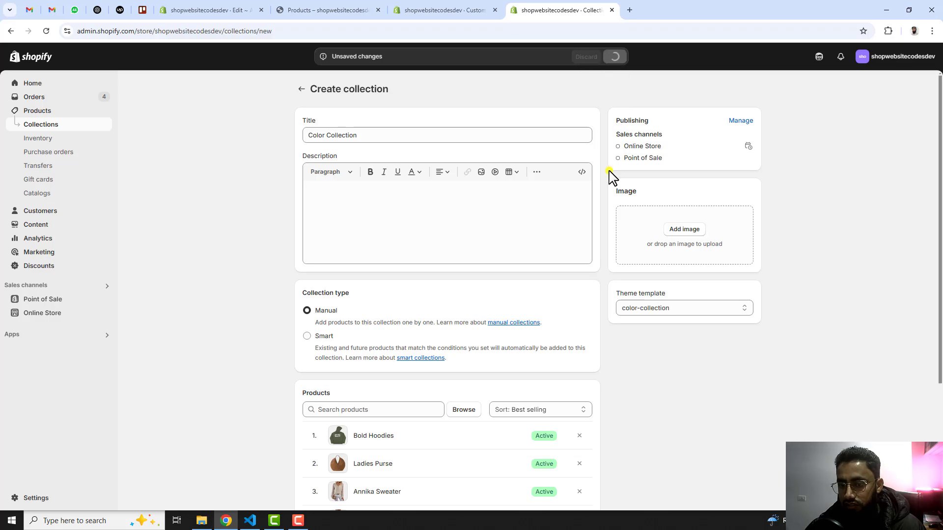
Step: Reload the theme editor and hide the Products section of the color-collection template
{"action": "left_click", "coordinate": [440, 10]}
{"action": "left_click", "coordinate": [46, 30]}
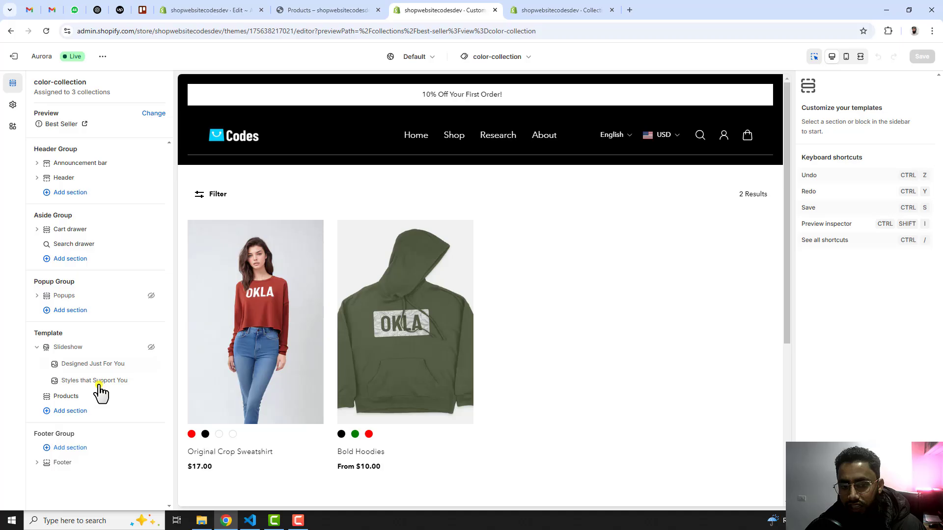
{"action": "left_click", "coordinate": [75, 397]}
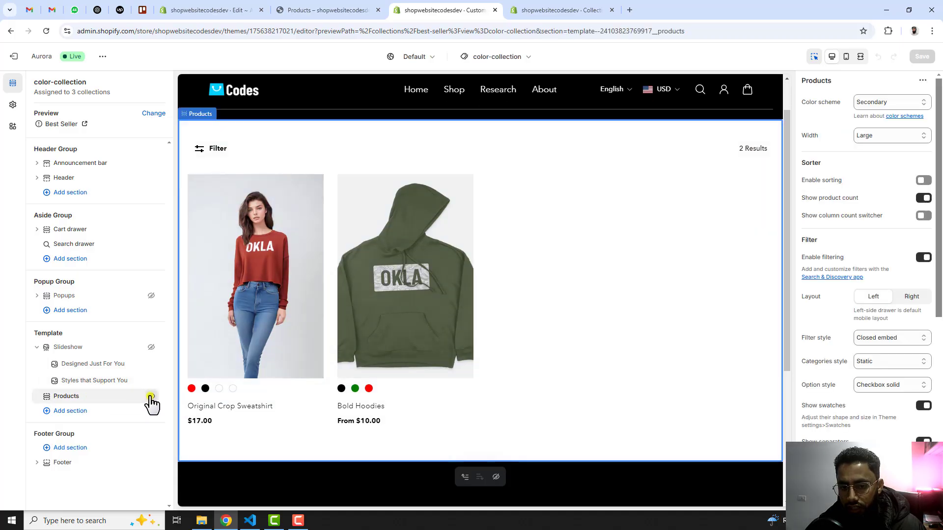
{"action": "left_click", "coordinate": [151, 396]}
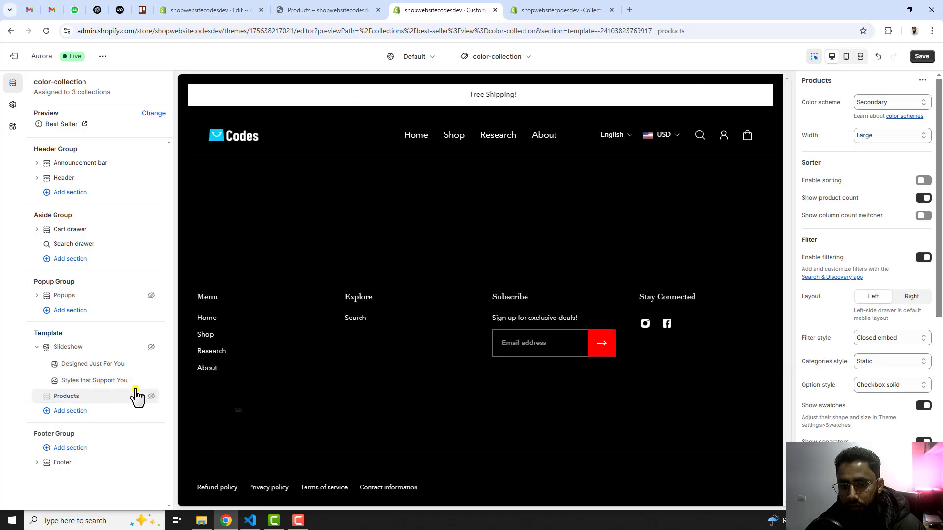
Step: Add a Color collection section to the template and clear its Featured collection heading
{"action": "left_click", "coordinate": [70, 413]}
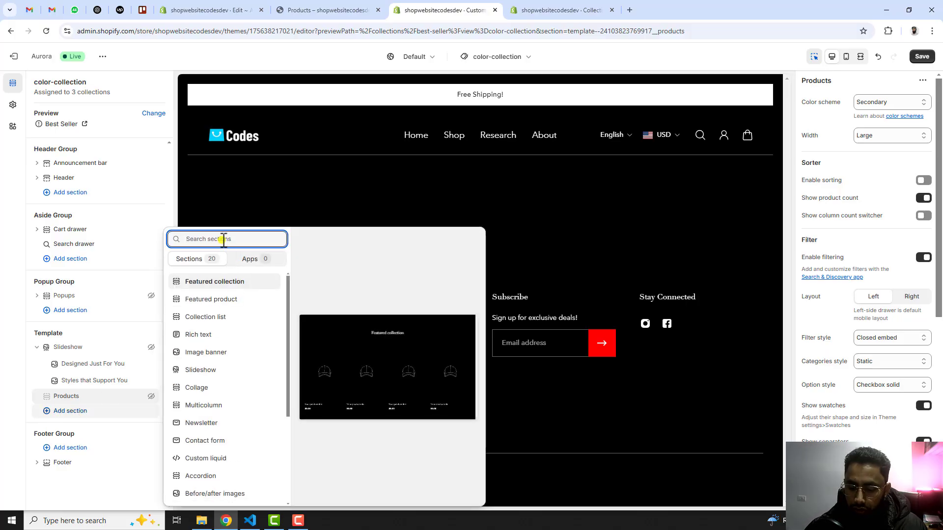
{"action": "type", "text": "color"}
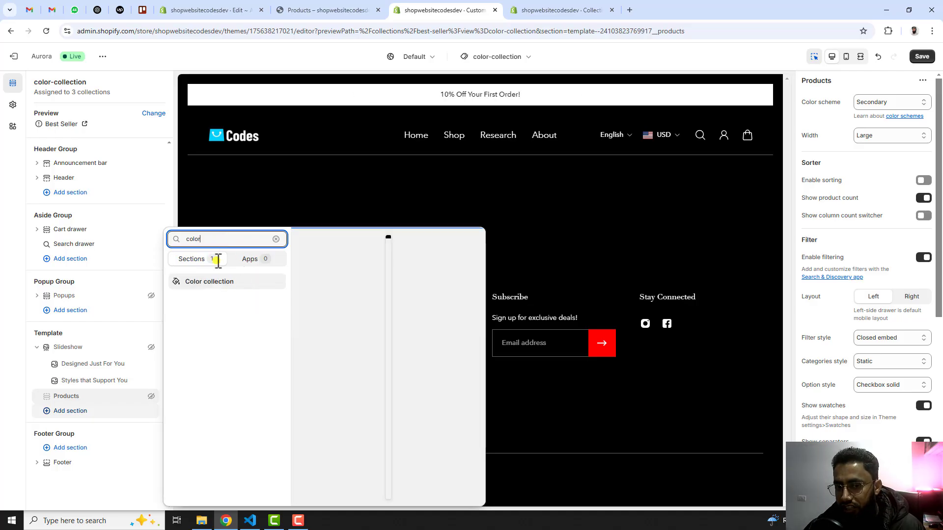
{"action": "left_click", "coordinate": [202, 283]}
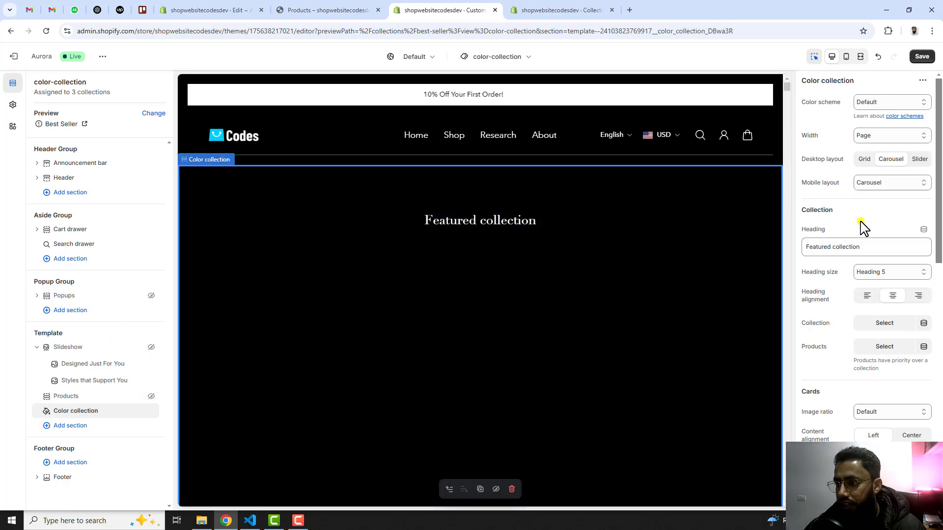
{"action": "left_click_drag", "start_coordinate": [870, 247], "coordinate": [807, 248]}
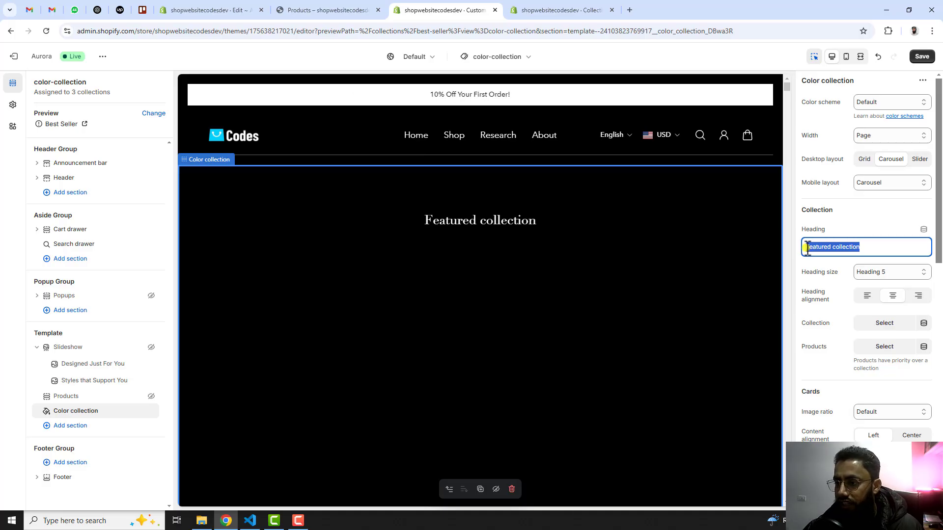
{"action": "key", "text": "BackSpace"}
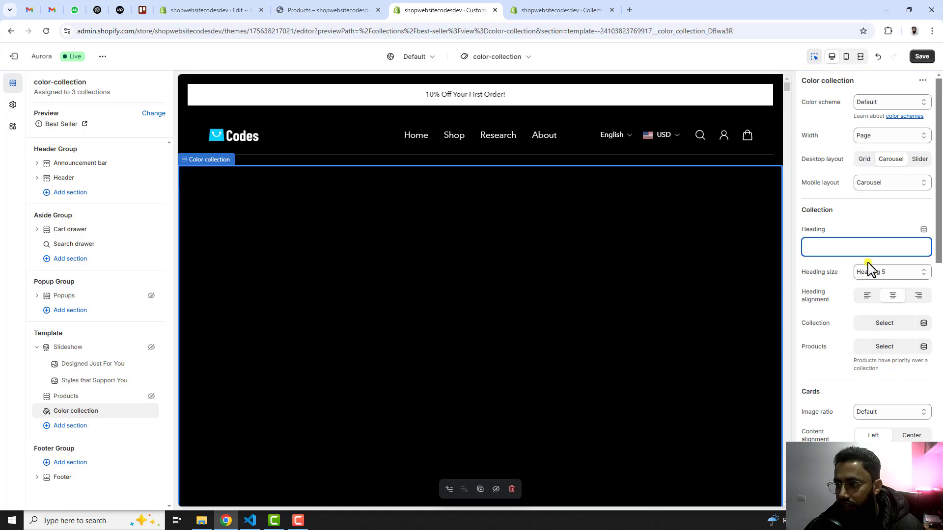
Step: Set the Color collection section's desktop layout to Grid and choose Color Collection as its collection
{"action": "left_click", "coordinate": [865, 162]}
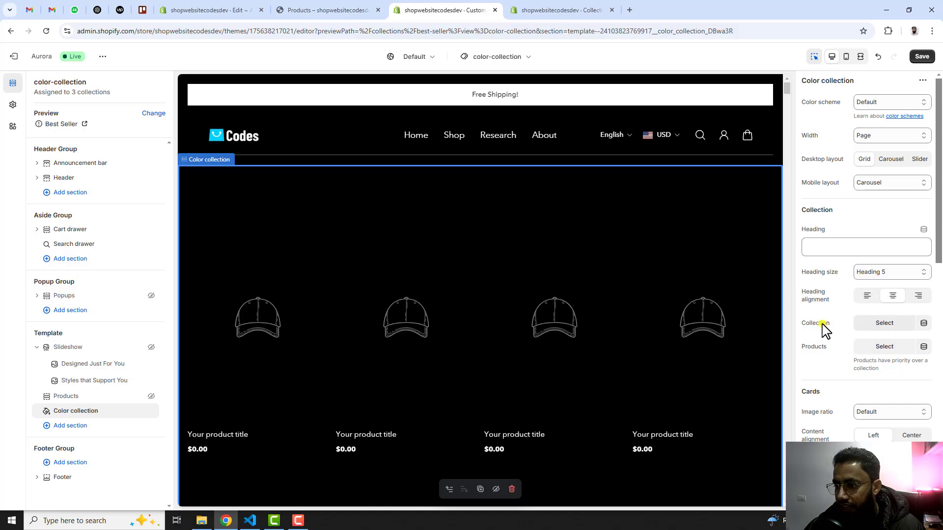
{"action": "left_click", "coordinate": [874, 325]}
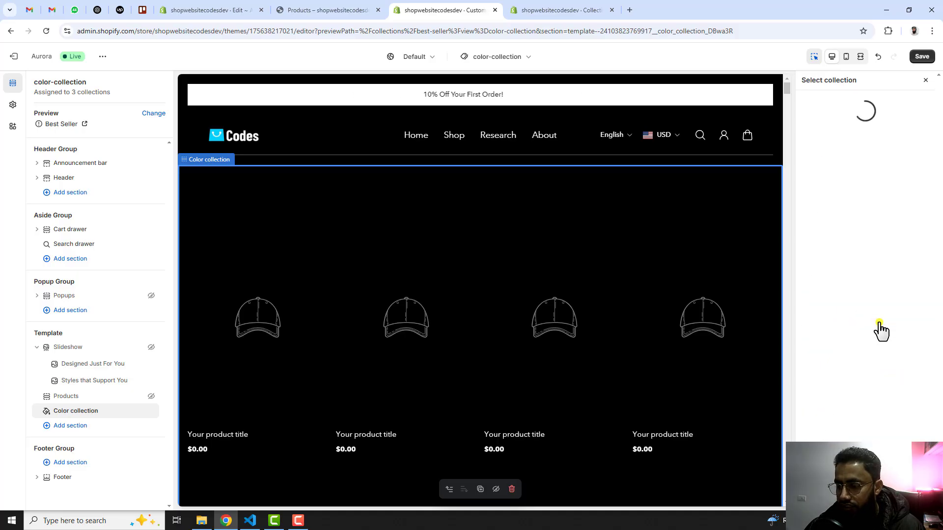
{"action": "left_click", "coordinate": [862, 286]}
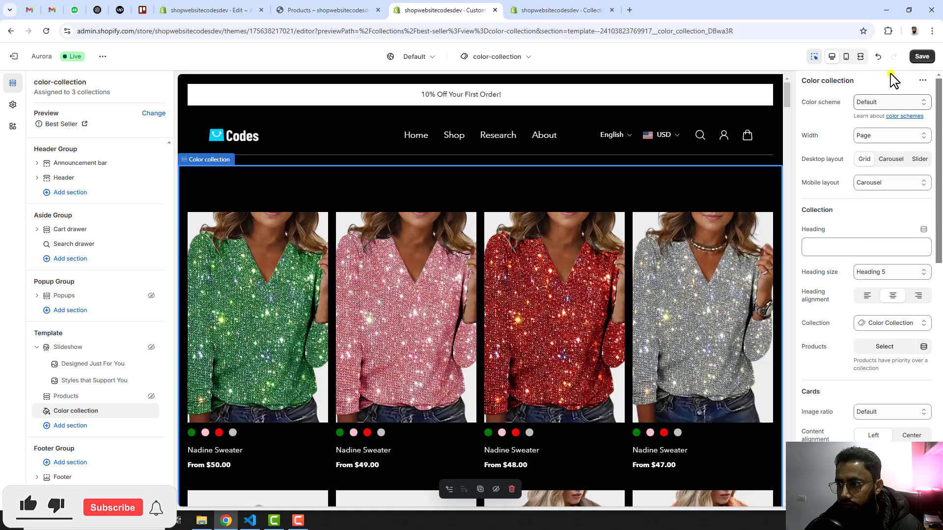
Step: Save the color-collection template changes and view the Color Collection on the live store to check its separate color variant cards
{"action": "left_click", "coordinate": [922, 57]}
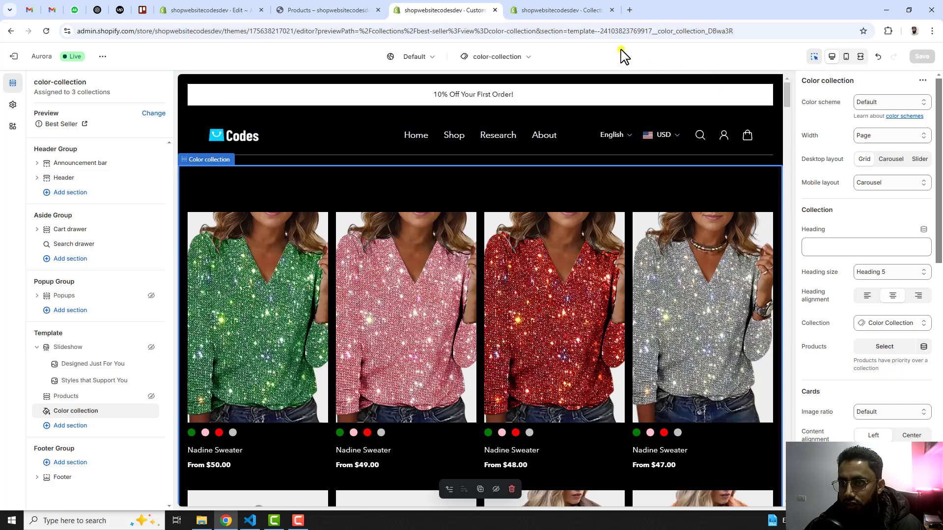
{"action": "left_click", "coordinate": [311, 7]}
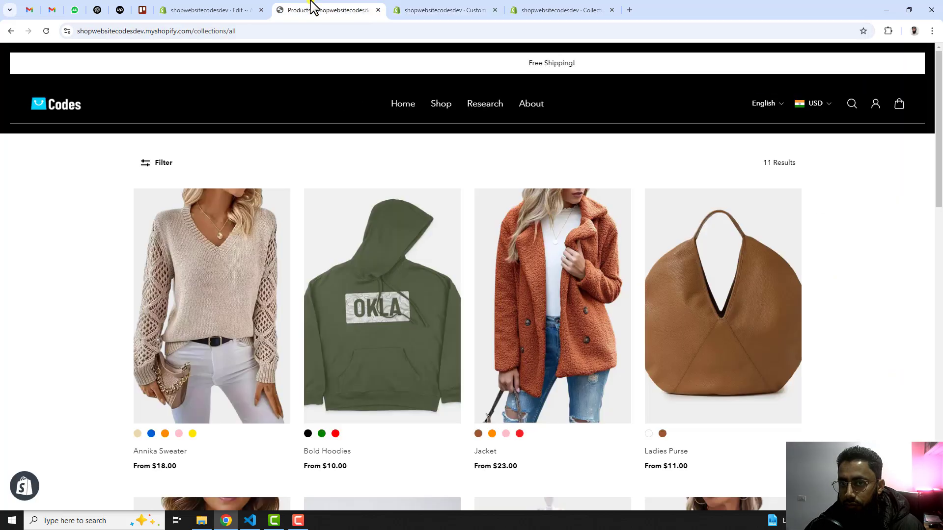
{"action": "left_click", "coordinate": [200, 7]}
{"action": "left_click", "coordinate": [557, 7]}
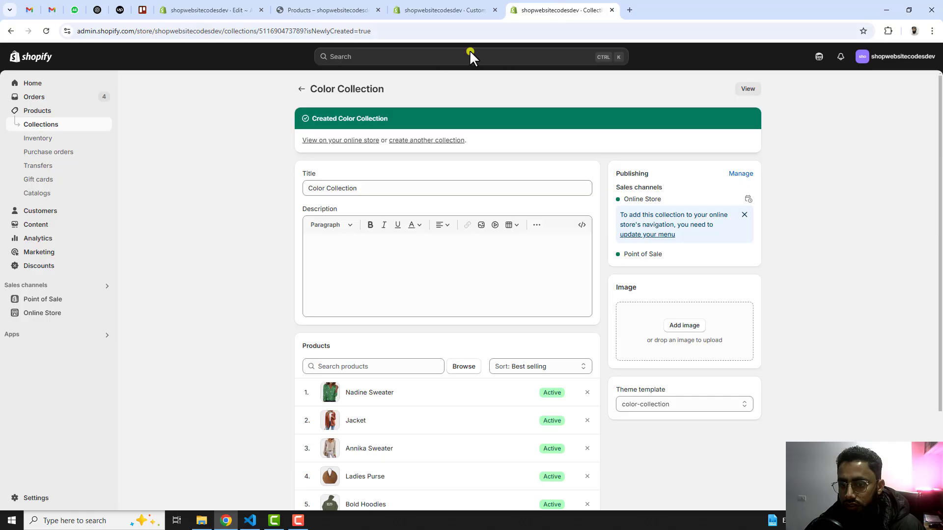
{"action": "left_click", "coordinate": [743, 90]}
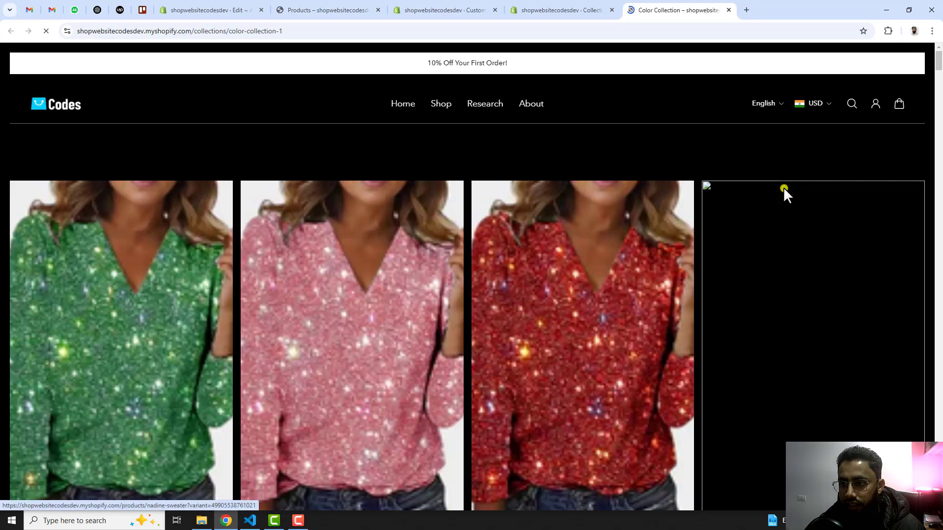
{"action": "scroll", "coordinate": [939, 66], "scroll_direction": "down", "scroll_amount": 5}
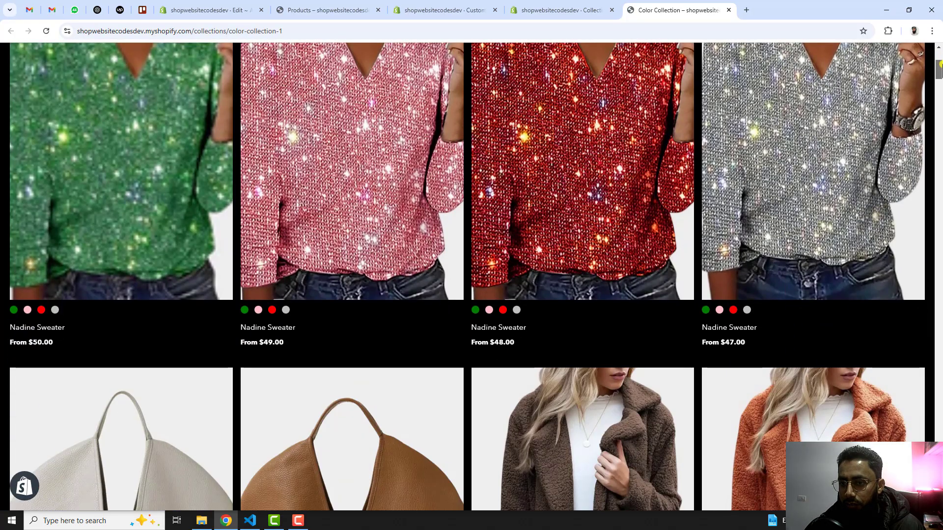
{"action": "mouse_move", "coordinate": [940, 64]}
{"action": "left_mouse_down"}
{"action": "mouse_move", "coordinate": [940, 134]}
{"action": "mouse_move", "coordinate": [940, 57]}
{"action": "left_mouse_up"}
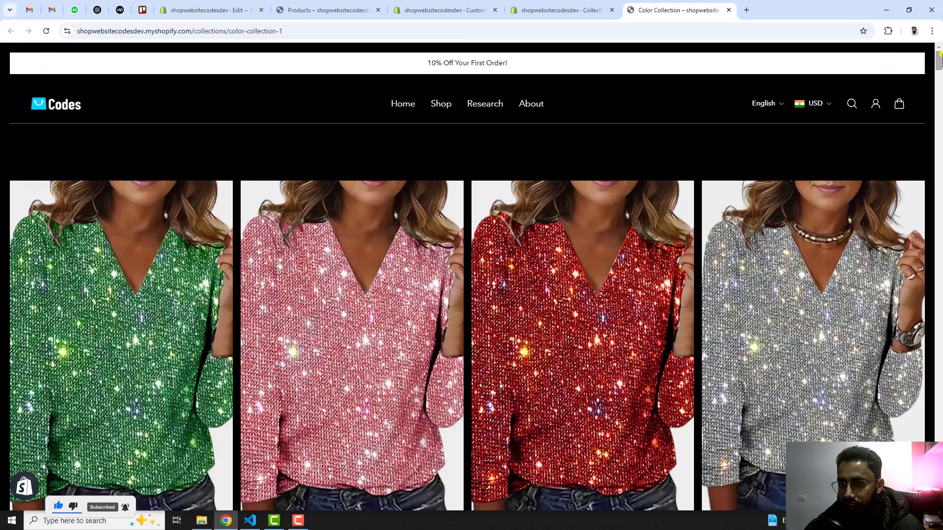